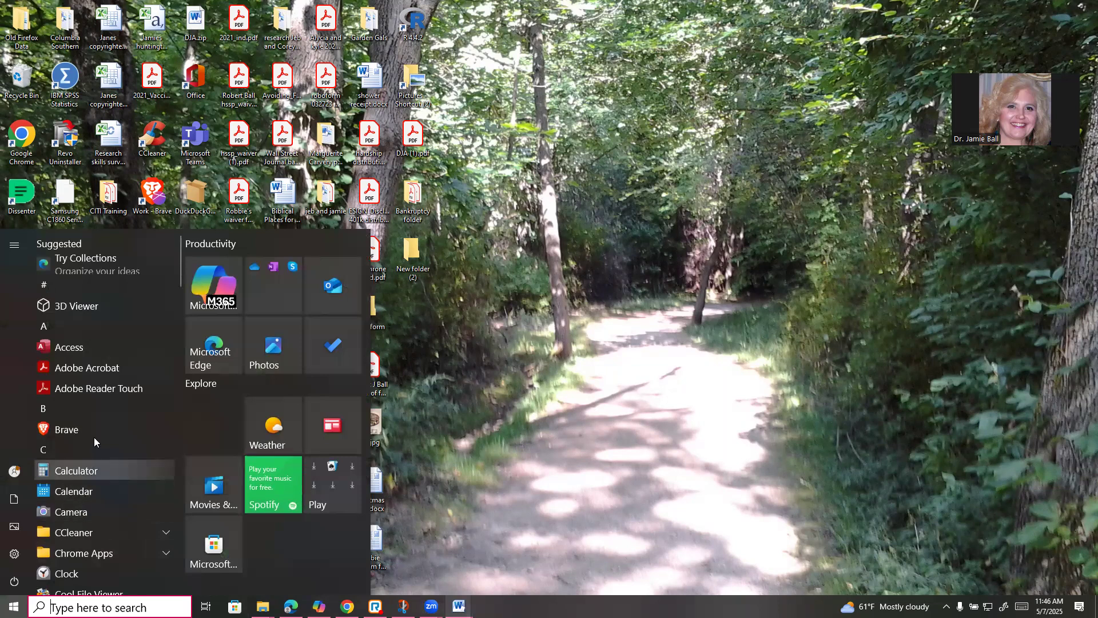
Launch JASP from the J section of the Start menu app list
scroll(104, 482, down, 3)
scroll(128, 545, down, 6)
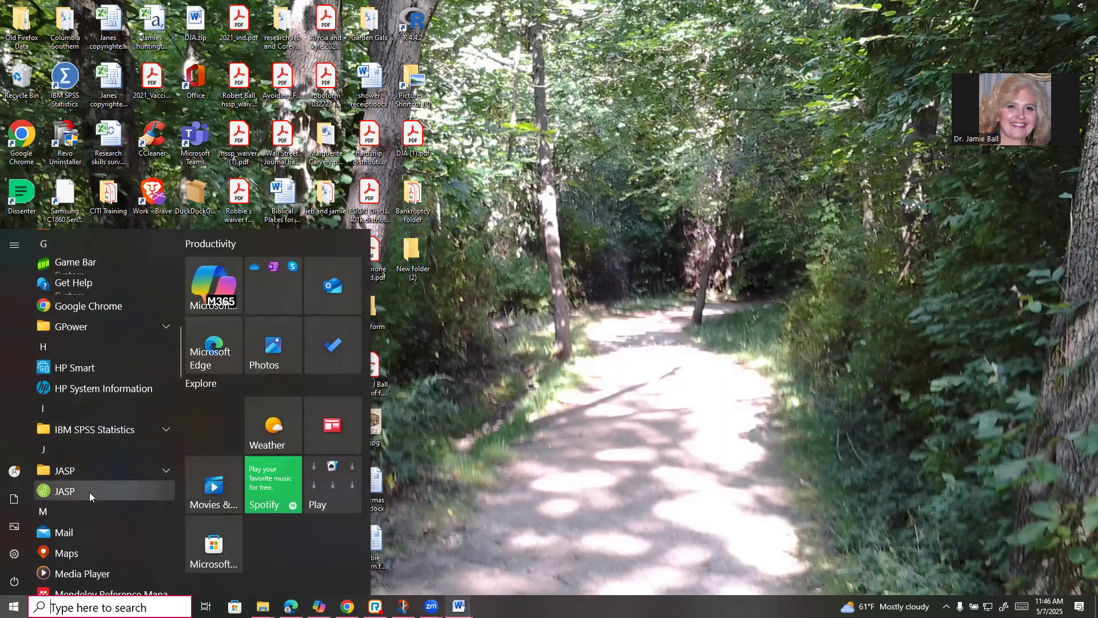
click(655, 444)
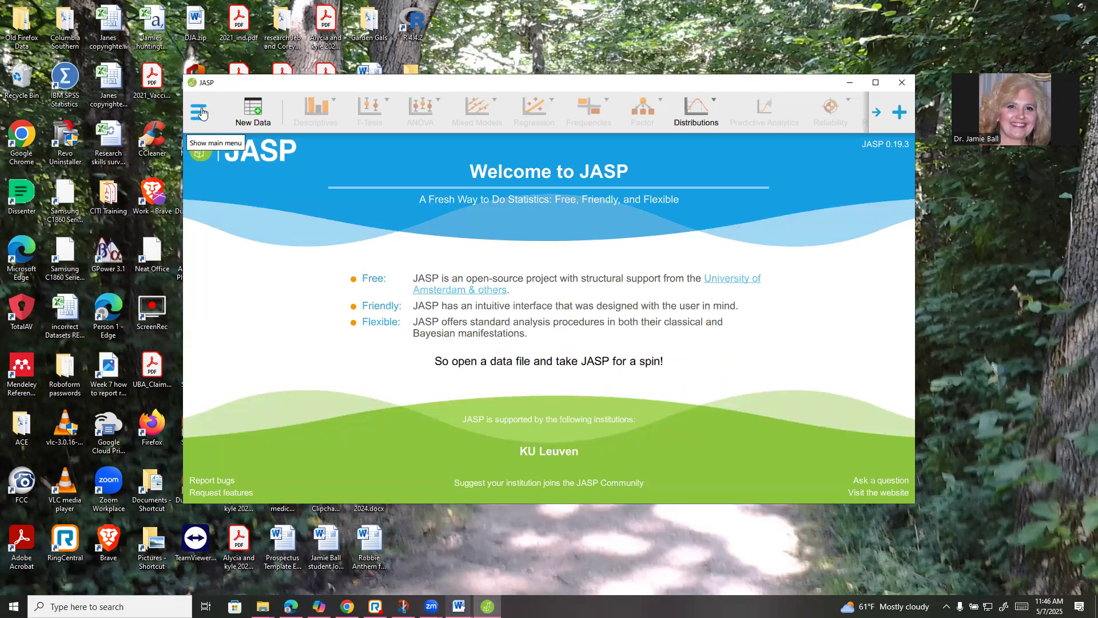
Open 'JASP data file.jasp' from the Open > Recent Files list
click(201, 112)
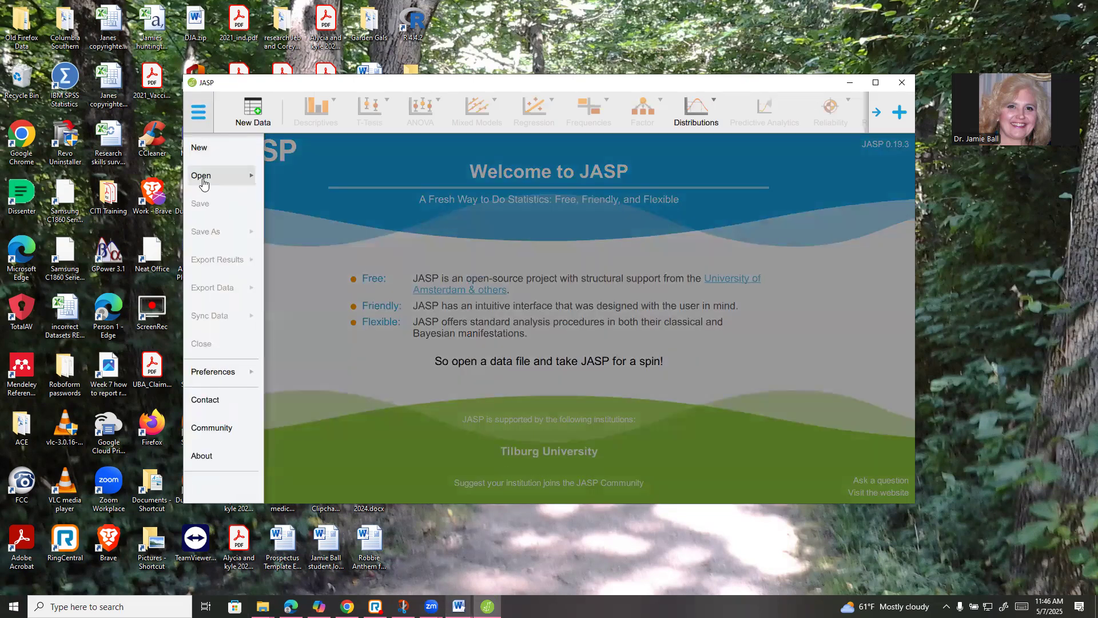
click(203, 183)
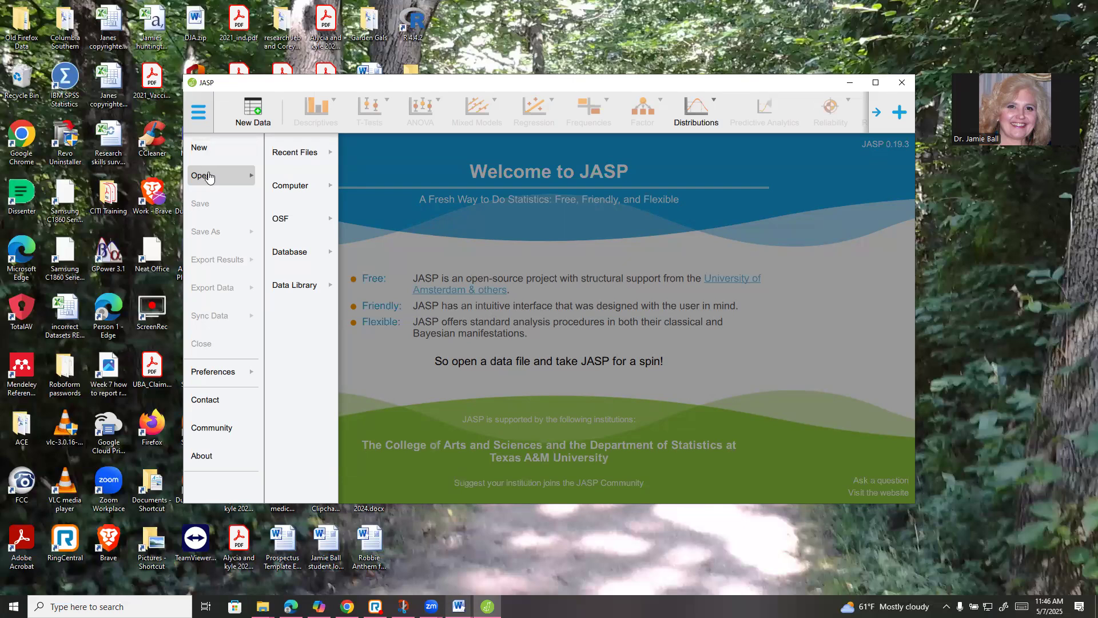
click(288, 165)
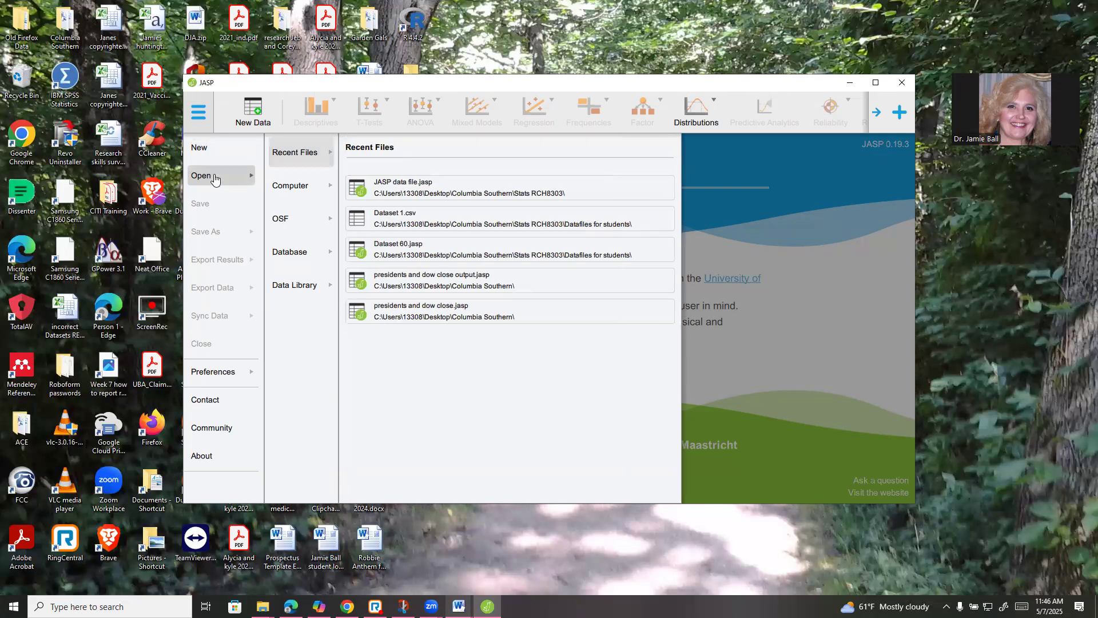
click(277, 188)
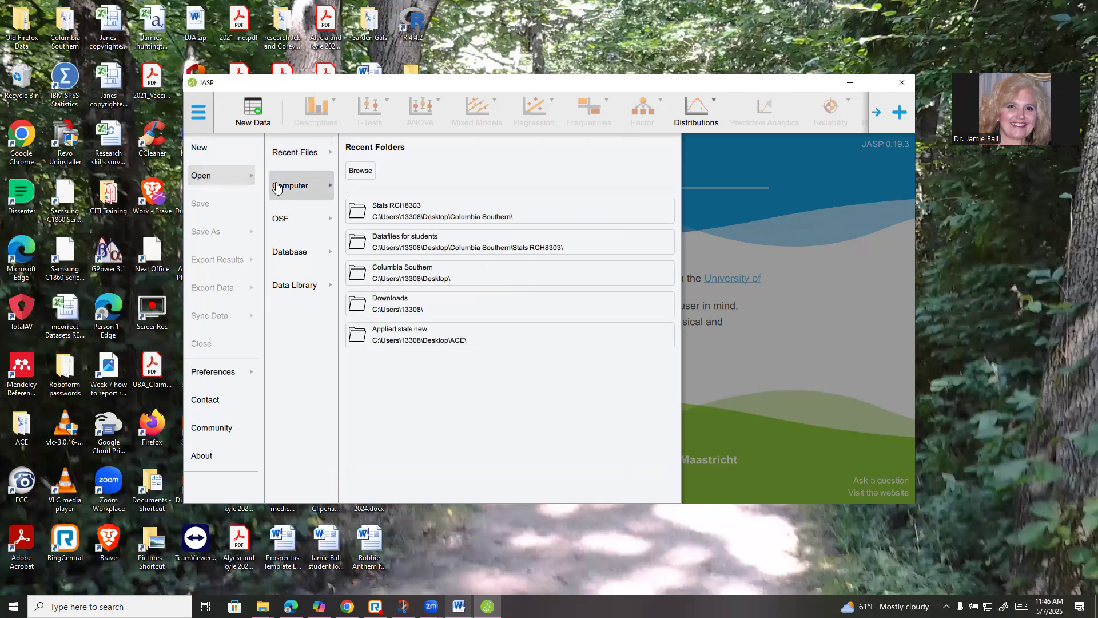
click(279, 155)
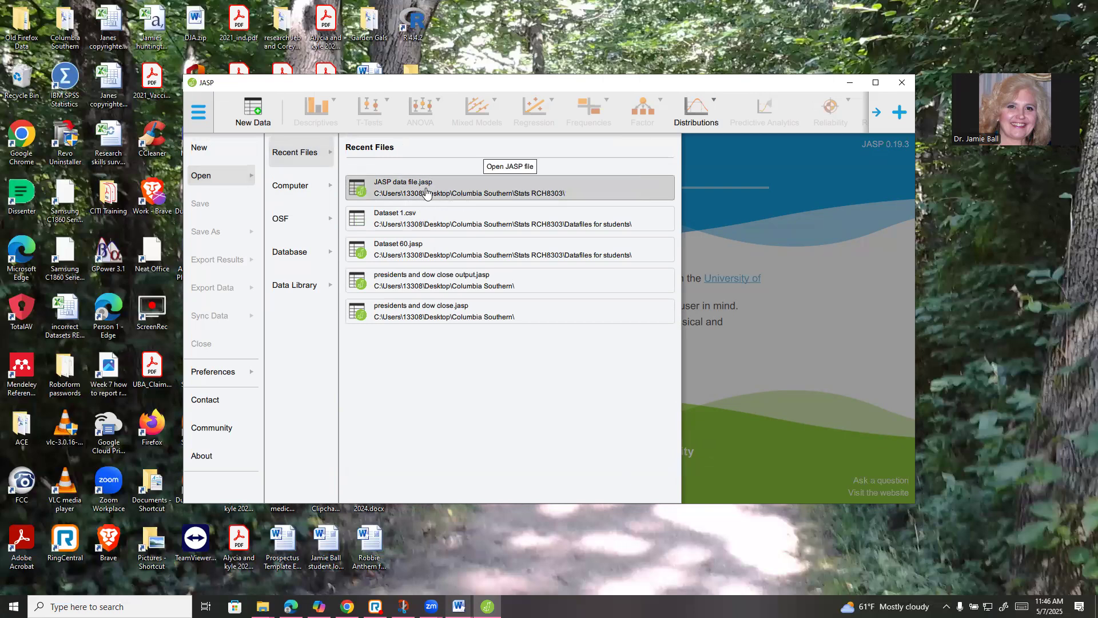
click(420, 189)
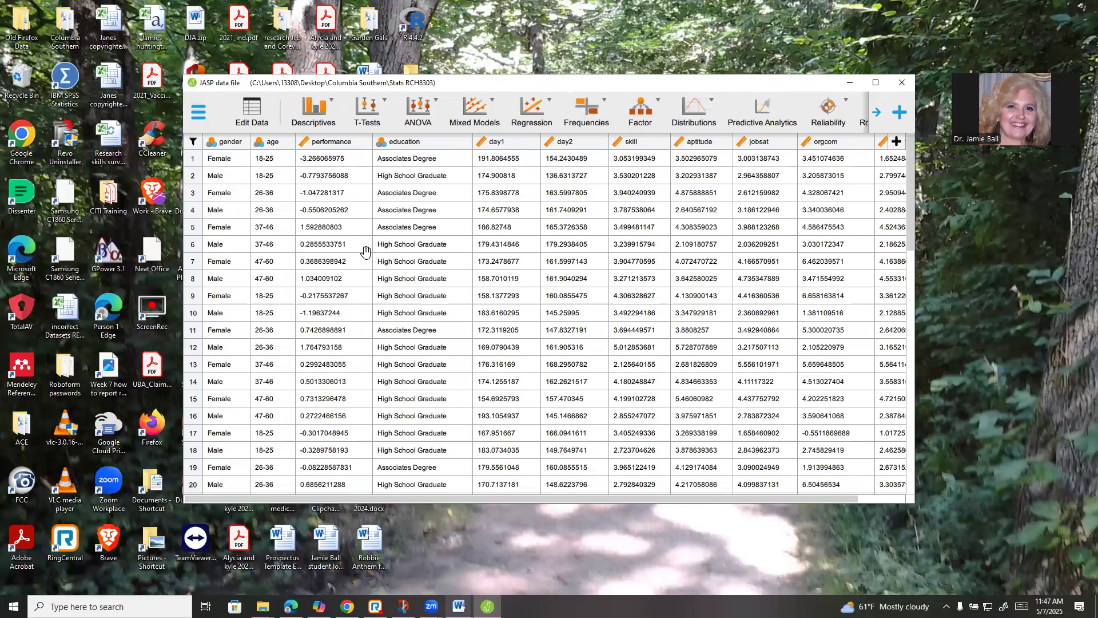
Start a new Descriptives > Descriptive Statistics analysis in a maximized JASP window
click(312, 119)
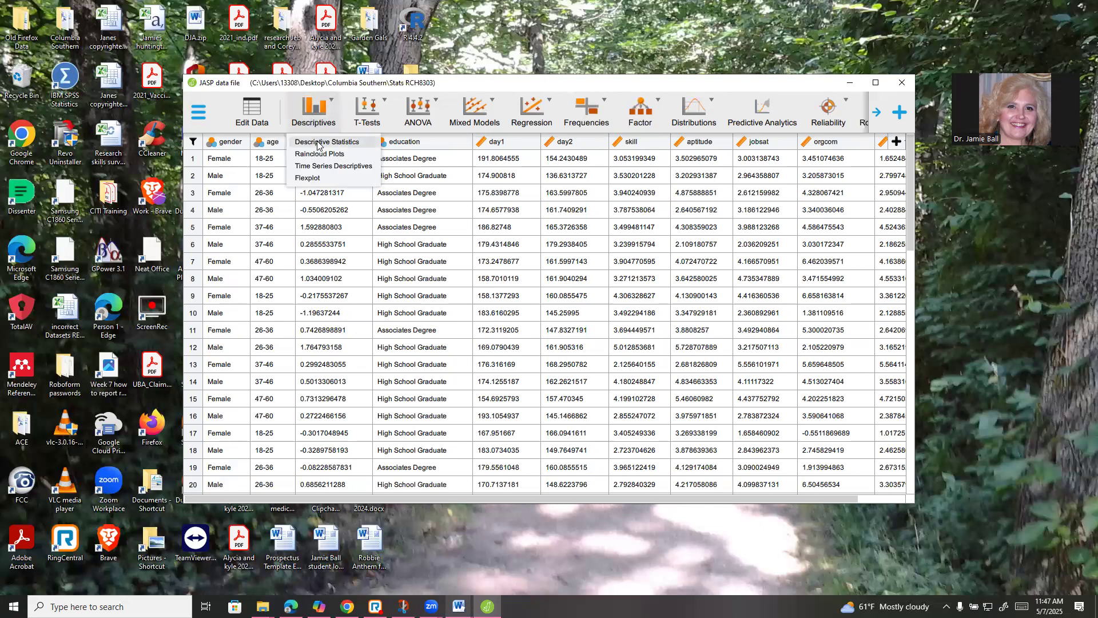
click(318, 143)
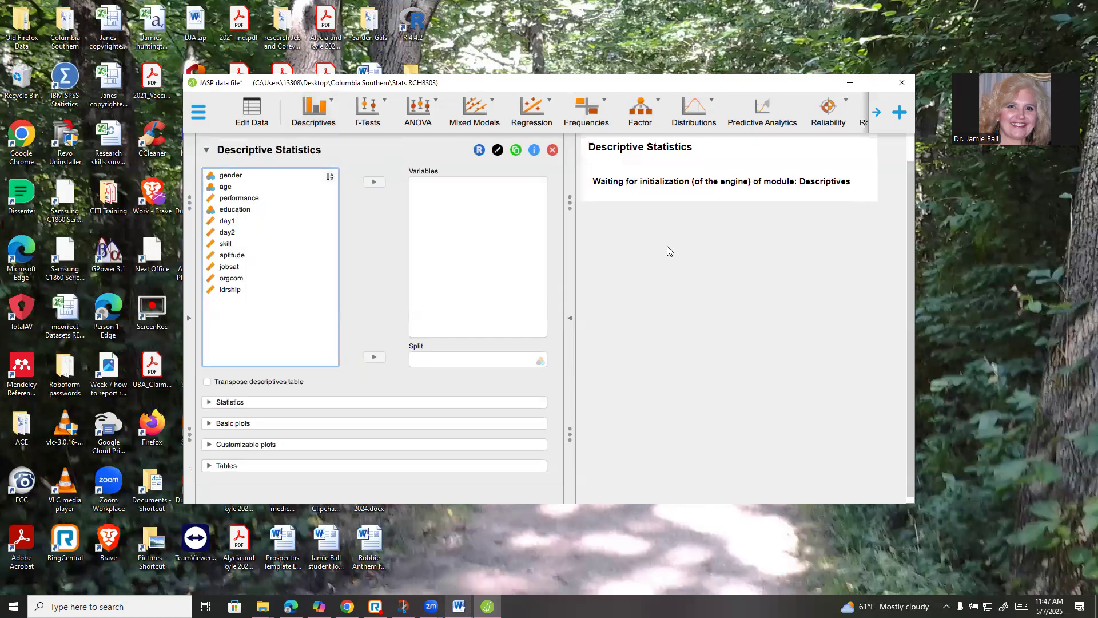
click(875, 82)
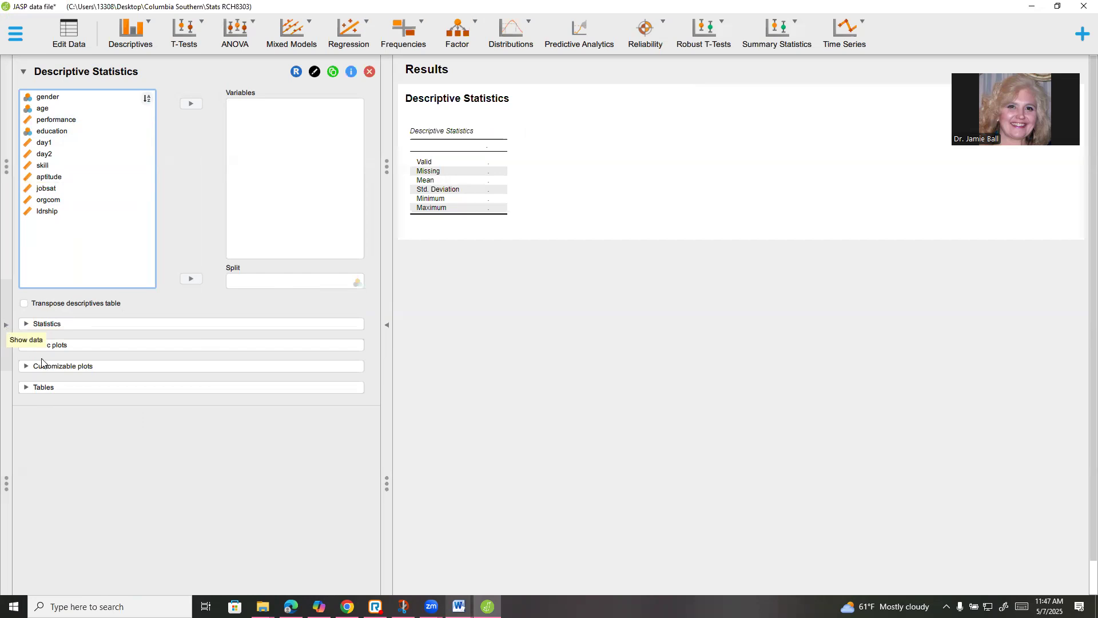
click(6, 326)
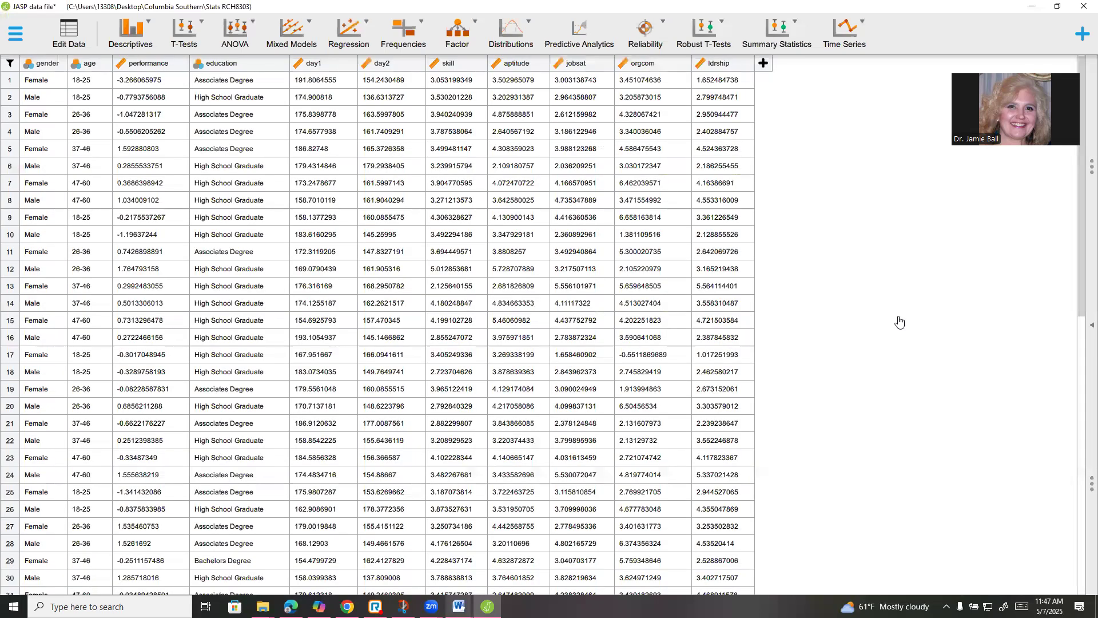
click(124, 35)
click(134, 67)
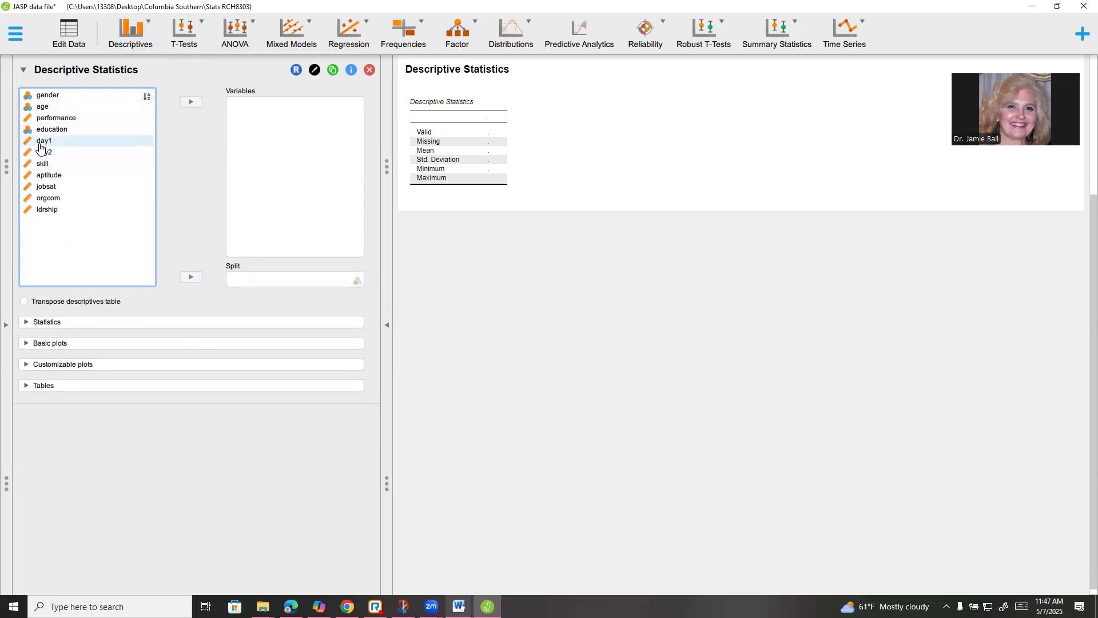
Move performance, day1, day2, skill, aptitude, jobsat, orgcom and ldrship into the Variables box
click(80, 119)
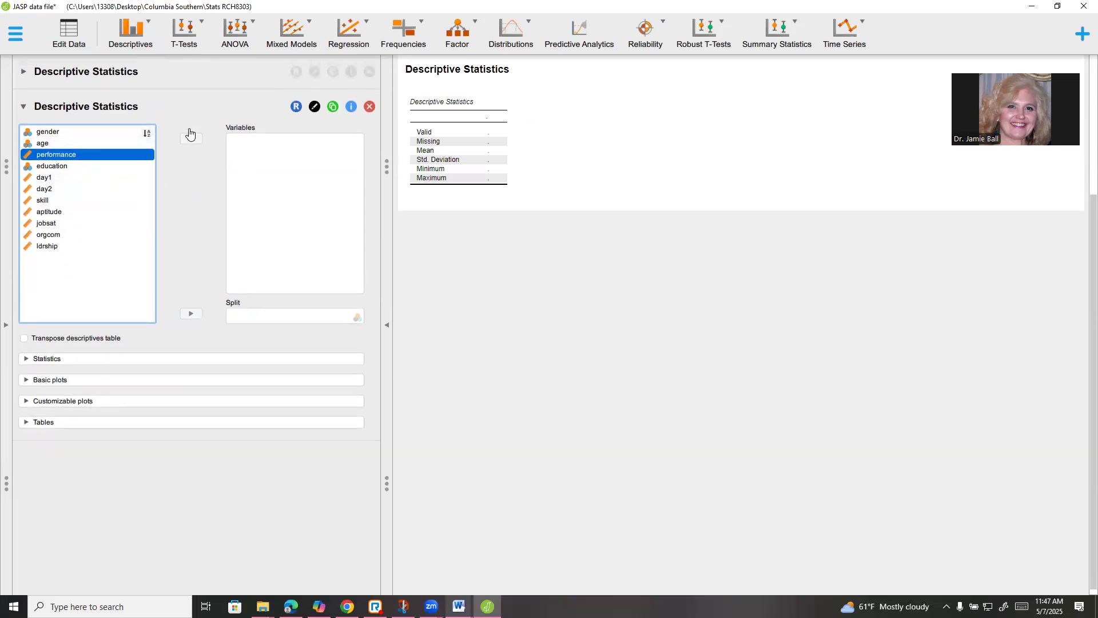
click(190, 138)
click(49, 167)
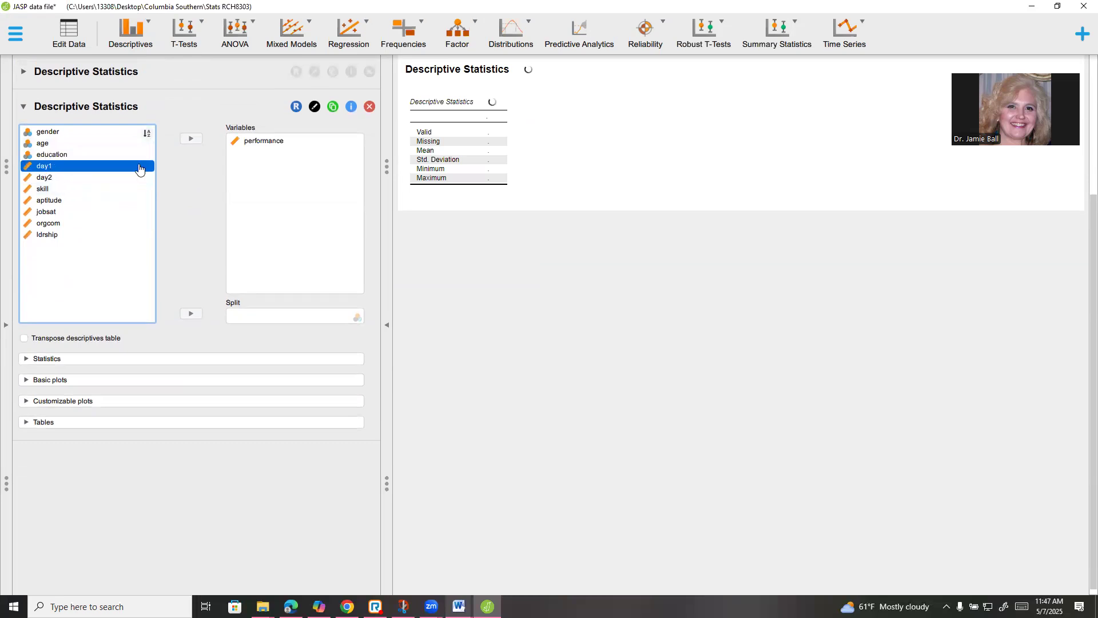
click(190, 138)
click(191, 139)
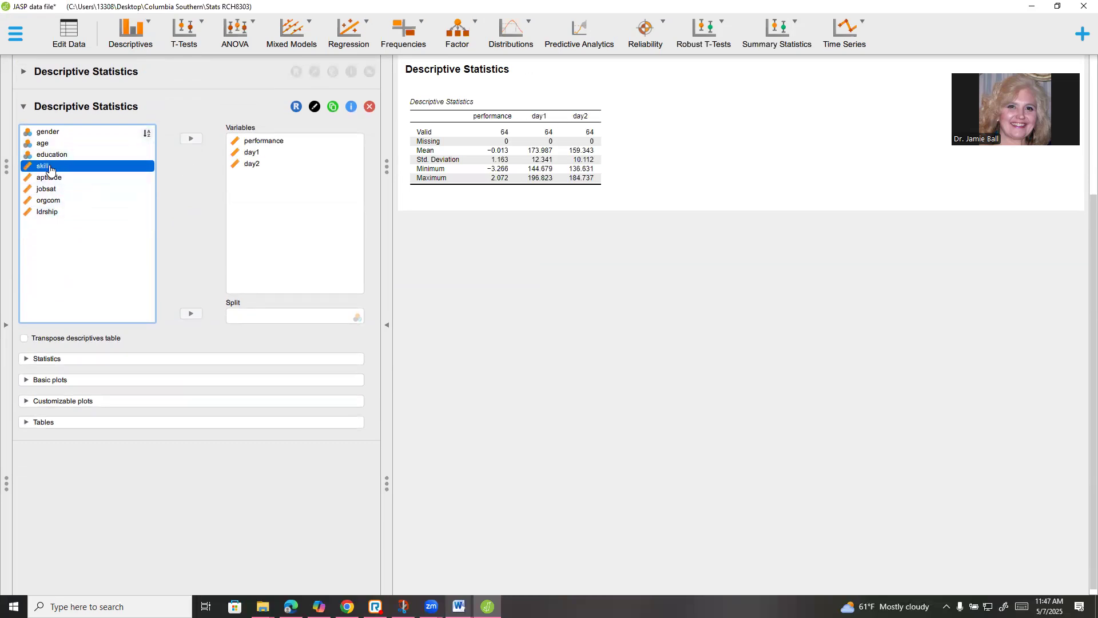
click(191, 139)
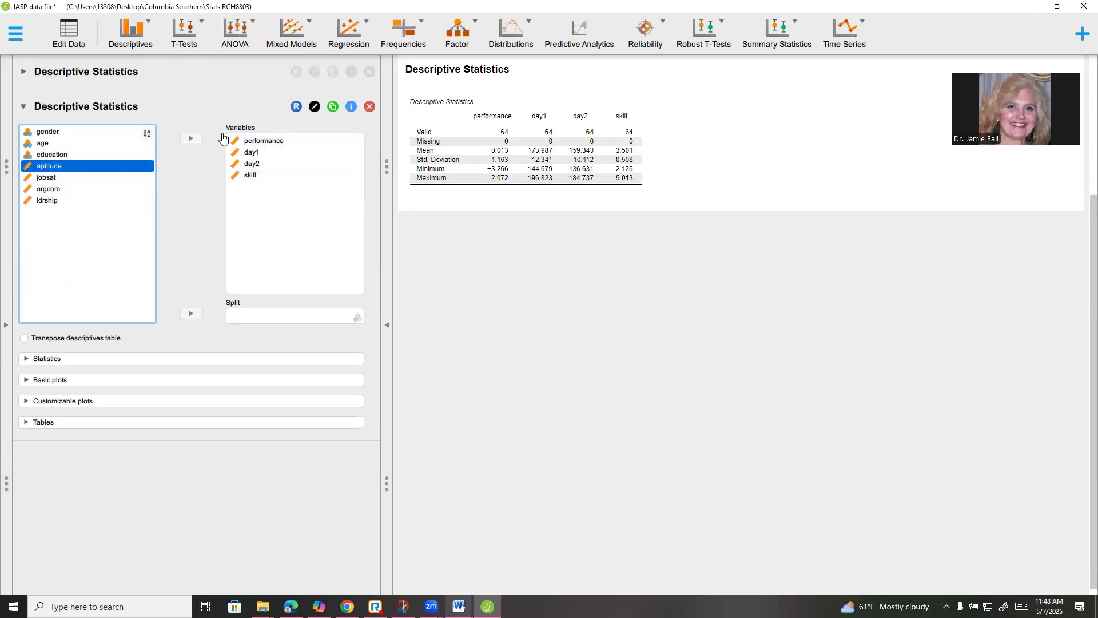
click(191, 139)
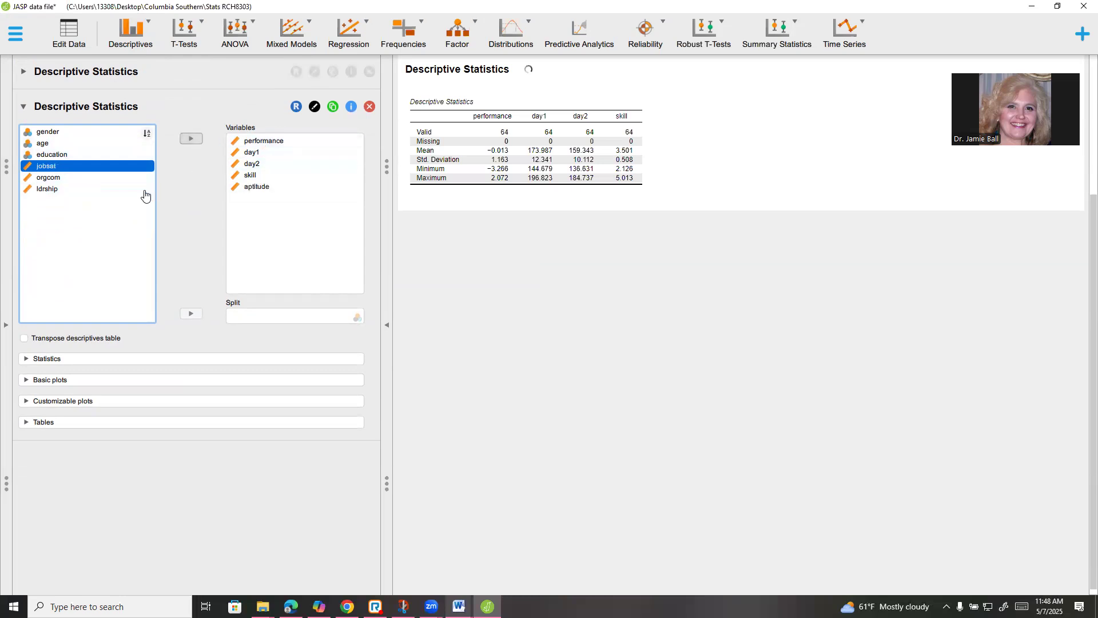
click(191, 139)
click(191, 139)
click(191, 139)
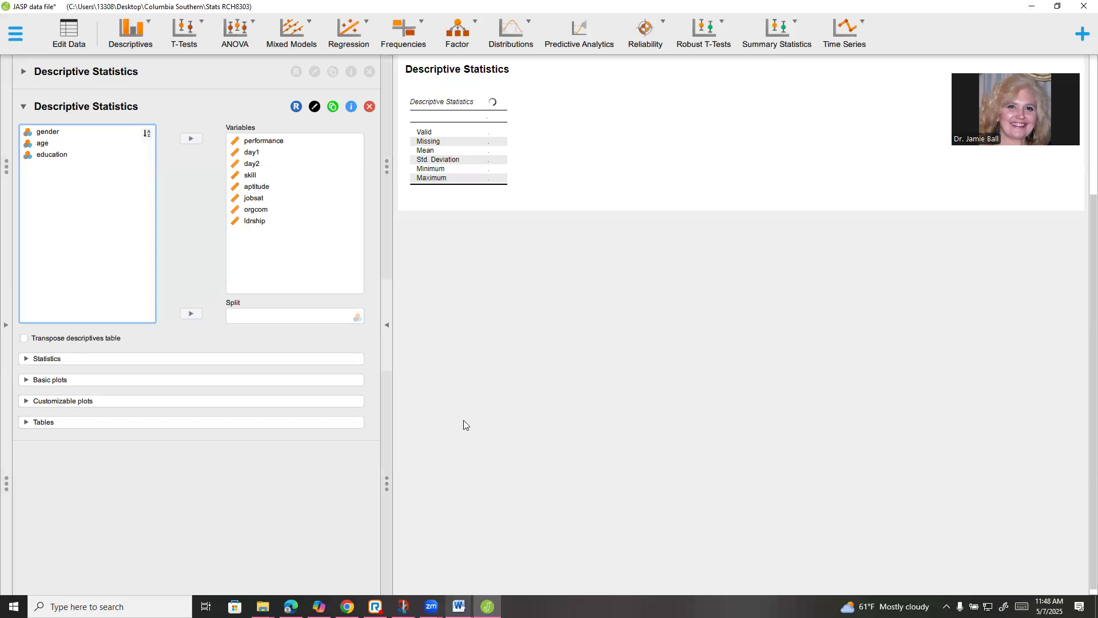
In Statistics, tick Mode, Median, Quartiles, Skewness and Kurtosis
click(25, 359)
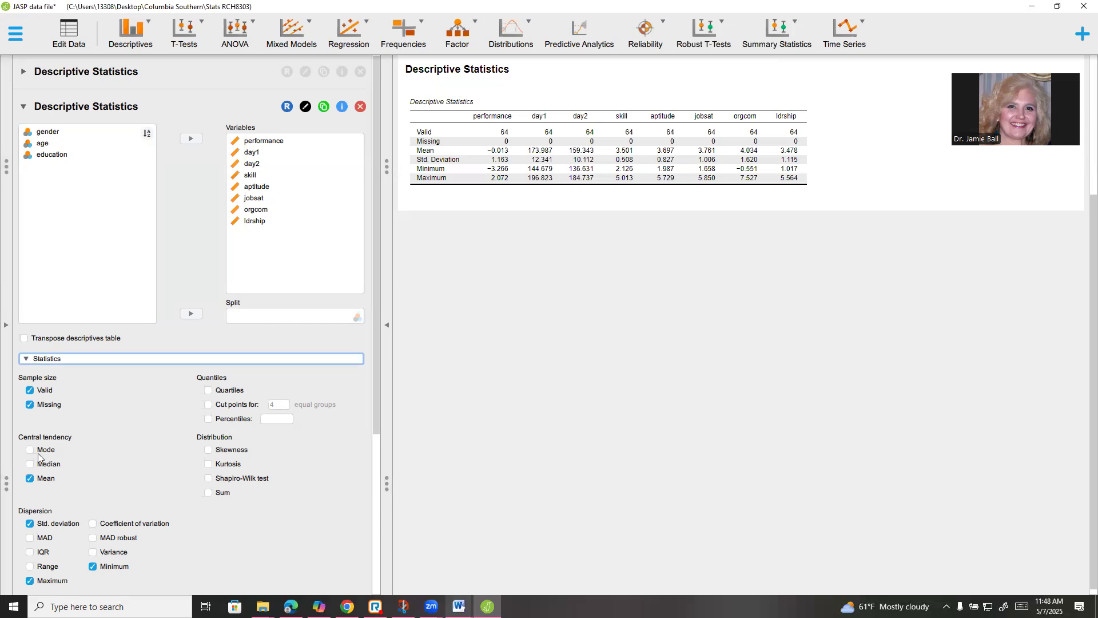
click(30, 450)
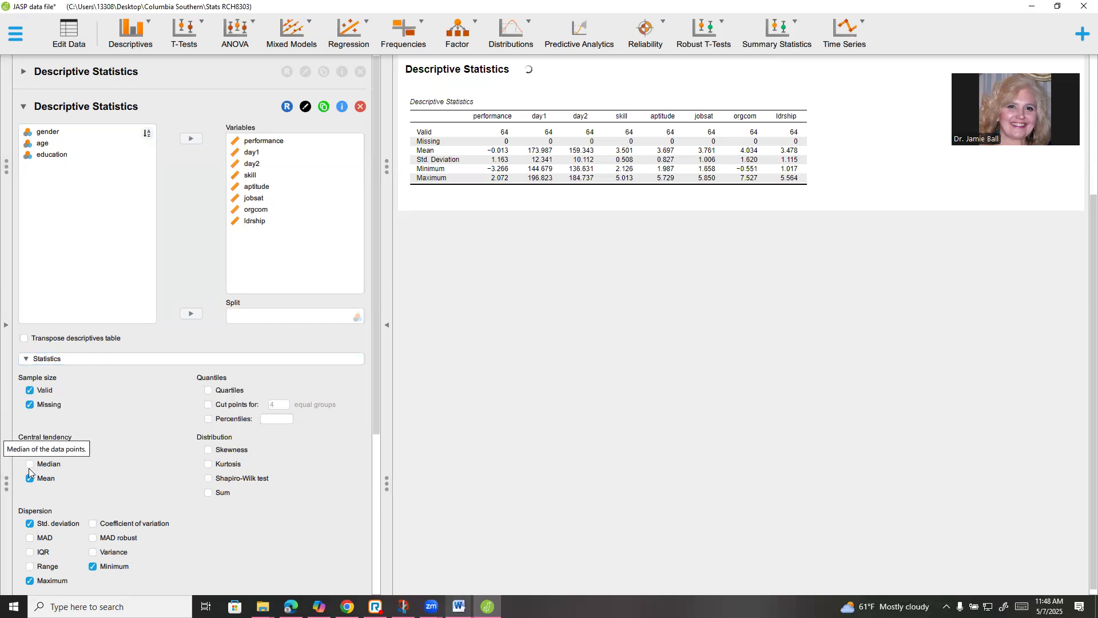
click(29, 464)
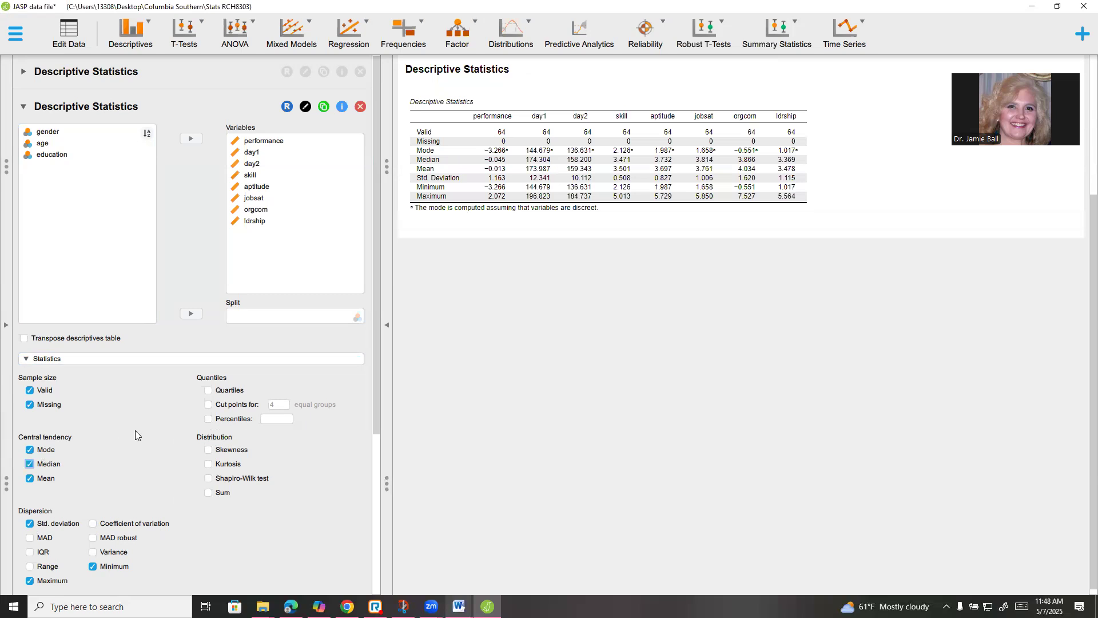
click(210, 393)
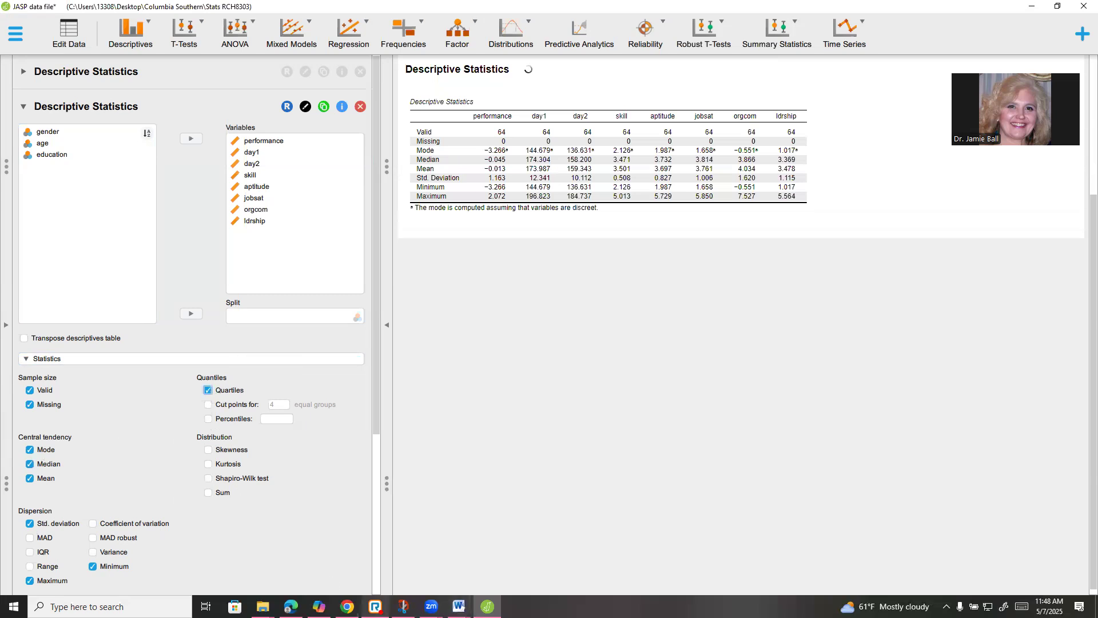
click(208, 450)
click(207, 465)
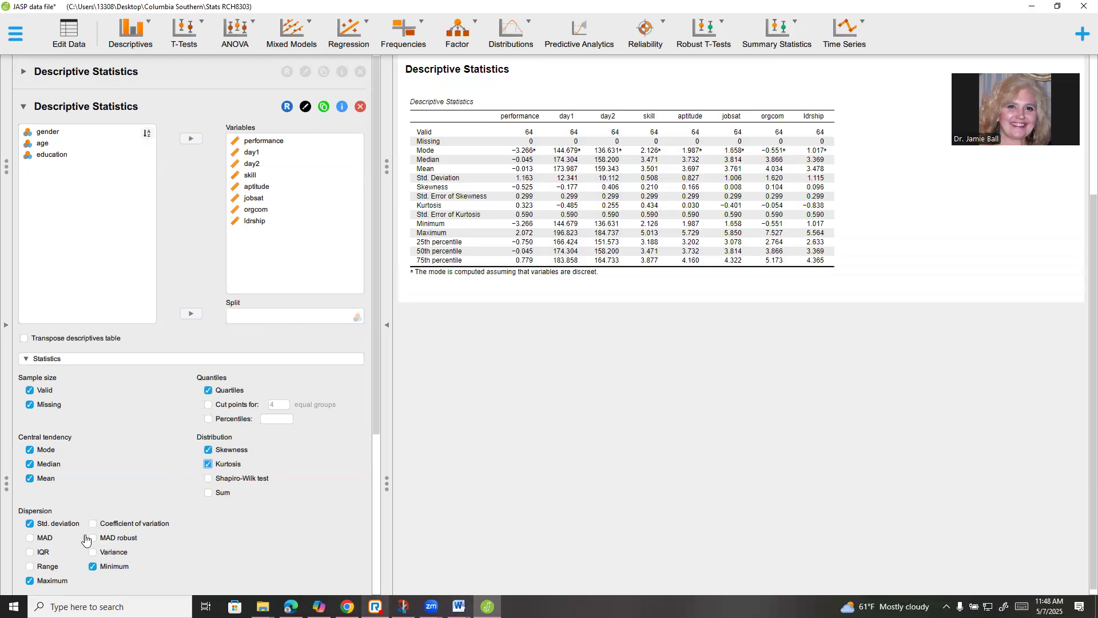
scroll(251, 538, down, 1)
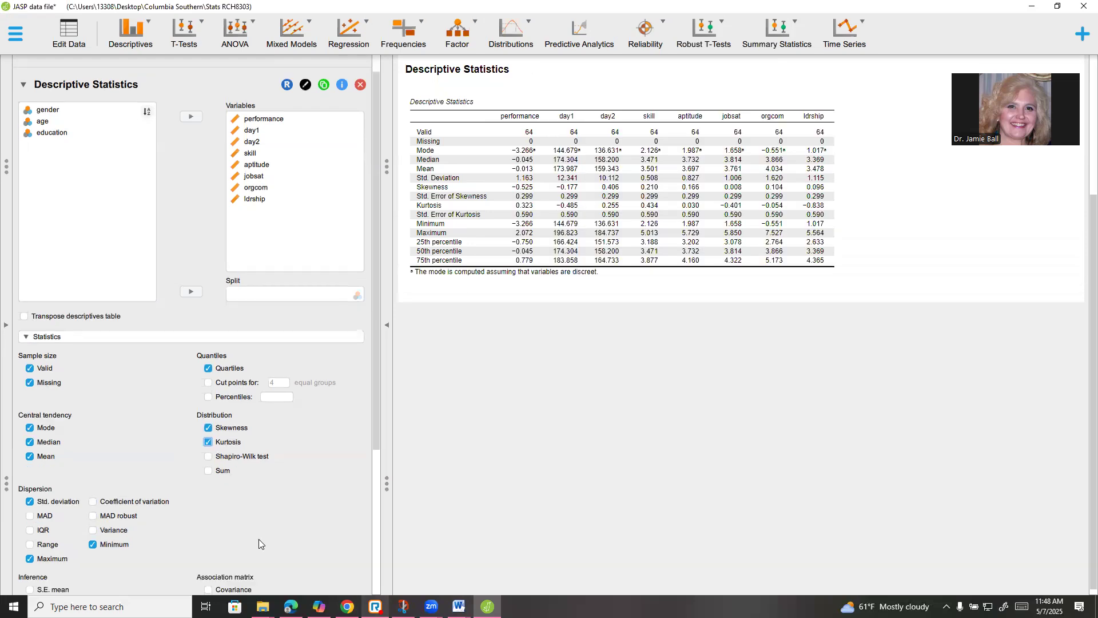
scroll(293, 512, down, 1)
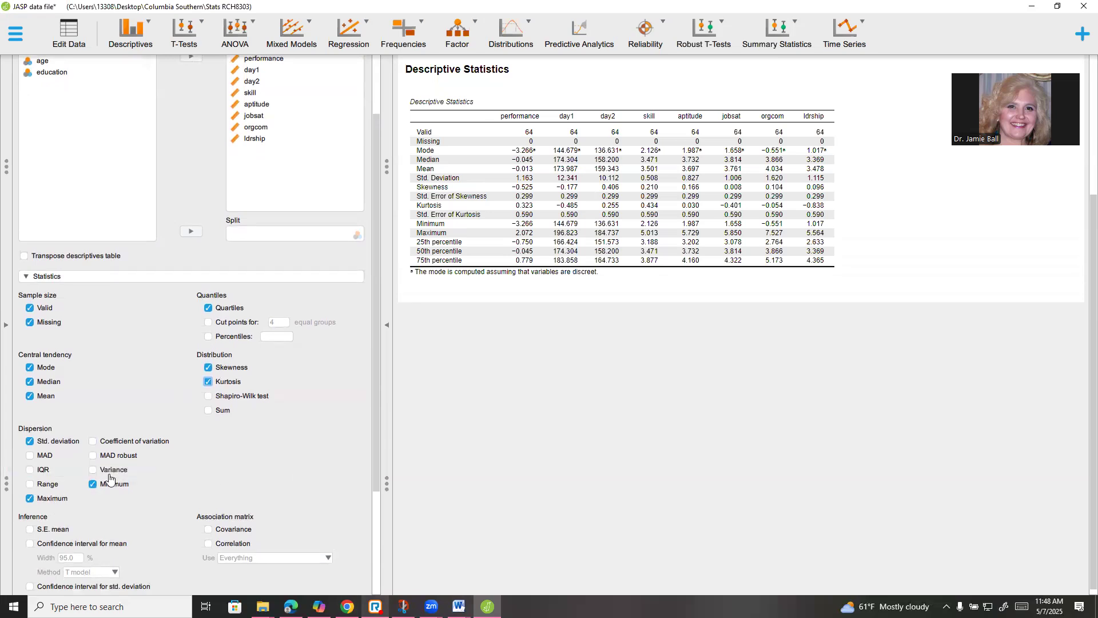
Tick Variance under Dispersion and Confidence interval for mean (95%) under Inference
click(93, 469)
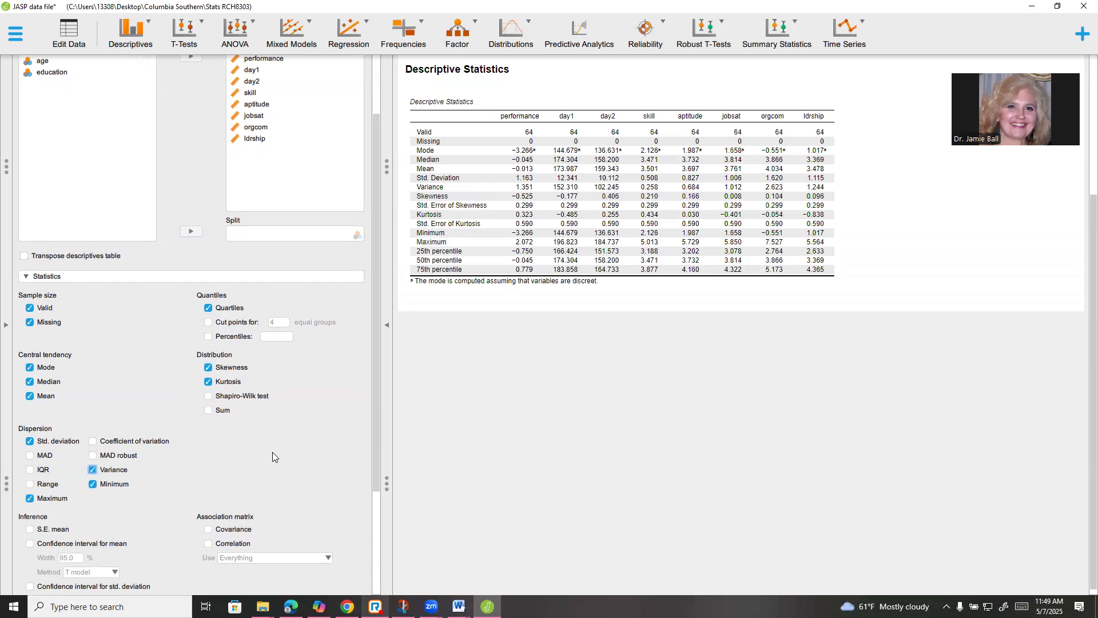
scroll(272, 452, down, 2)
scroll(295, 514, down, 5)
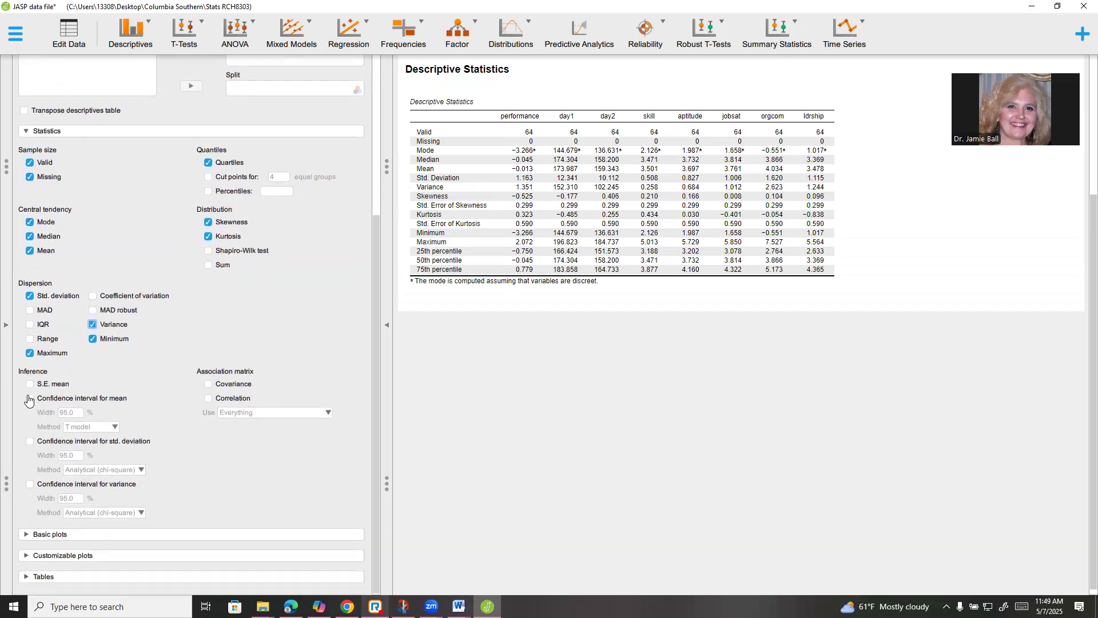
click(29, 399)
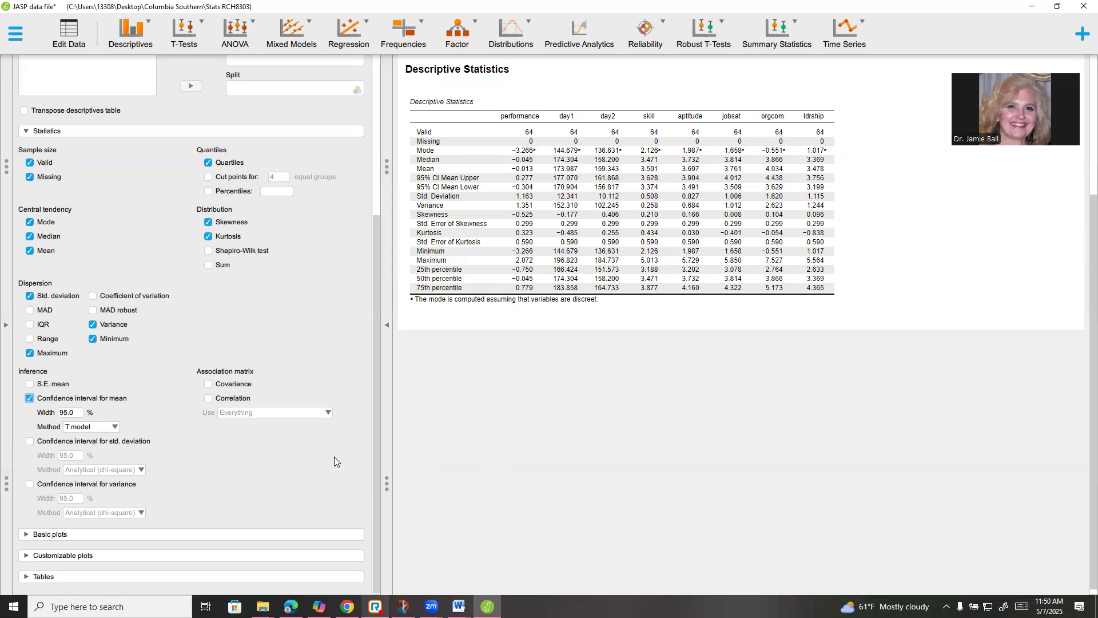
scroll(334, 468, up, 8)
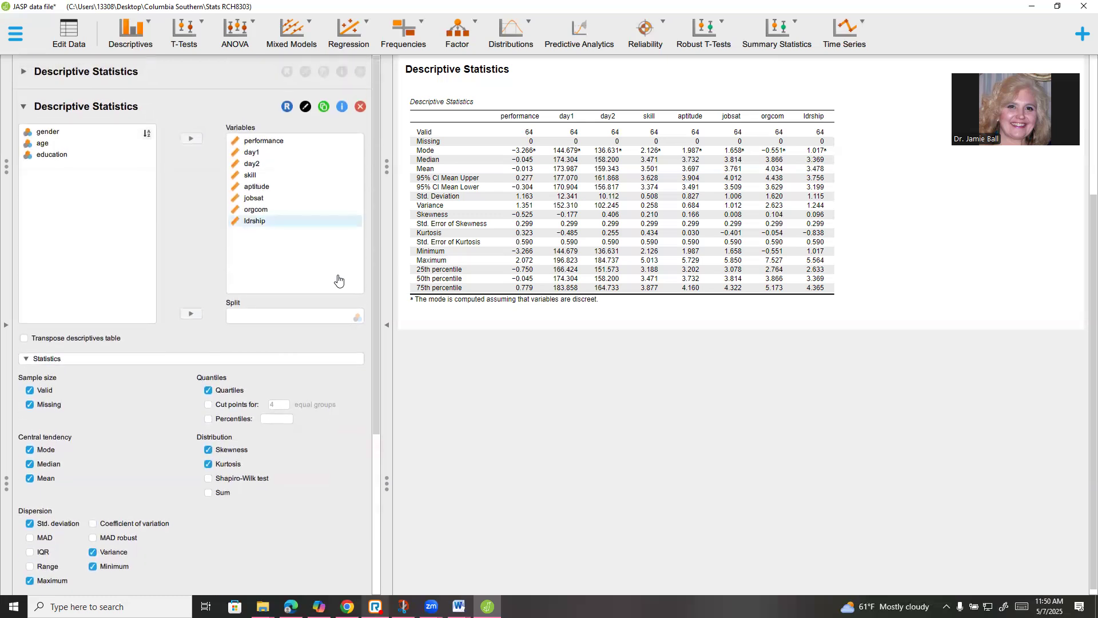
Collapse the analysis options panel so the results table fills the view
click(264, 142)
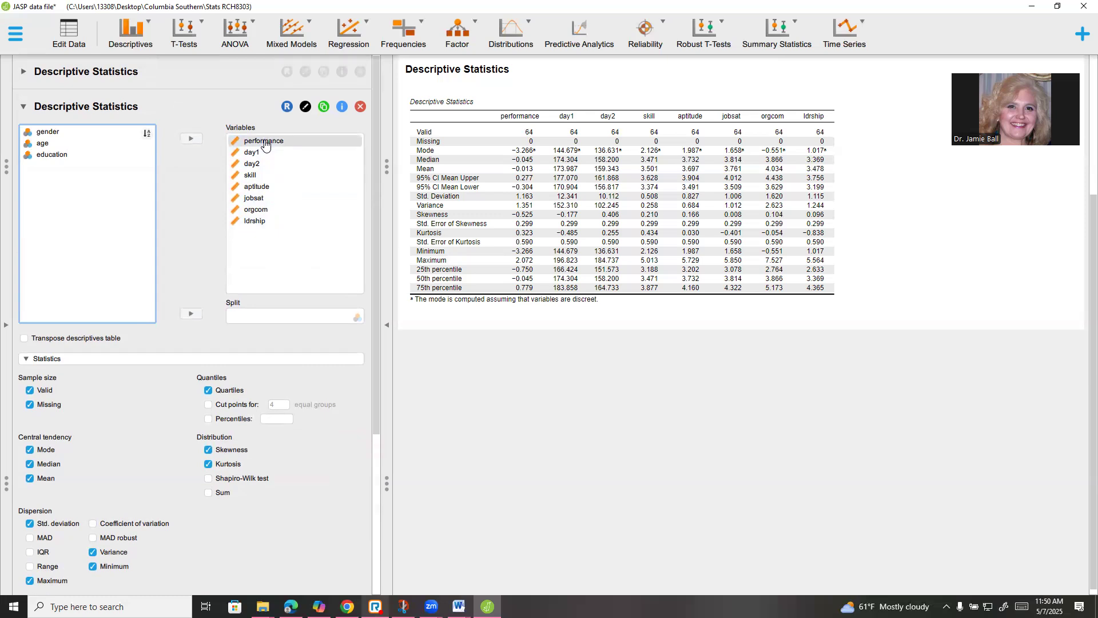
click(264, 143)
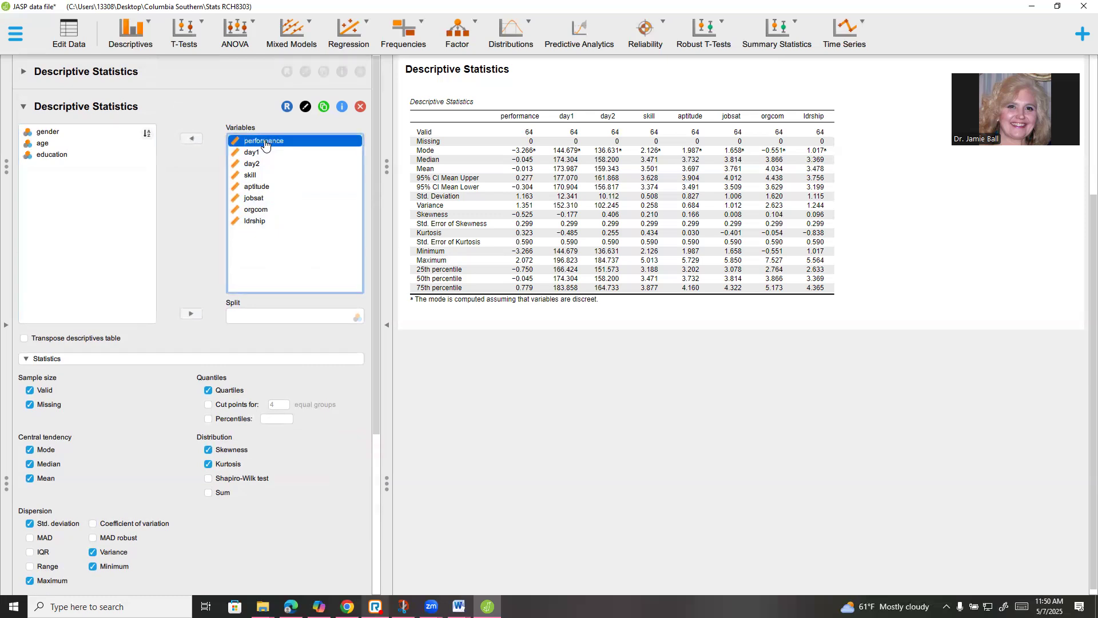
click(609, 403)
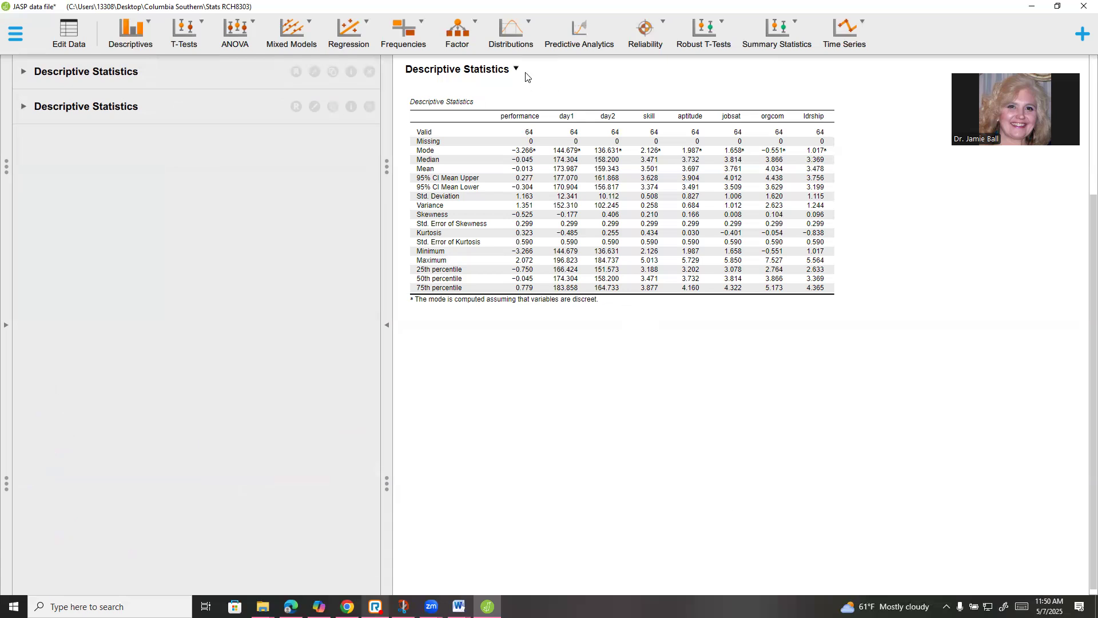
Copy the Descriptive Statistics table through its dropdown menu, then bring up Word
click(481, 101)
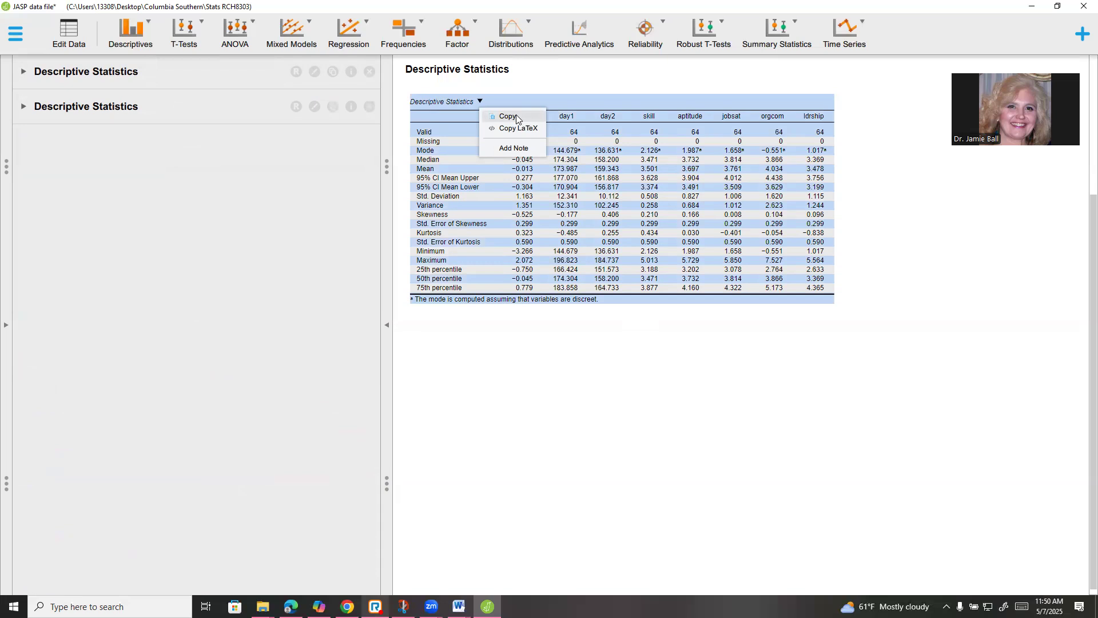
click(530, 79)
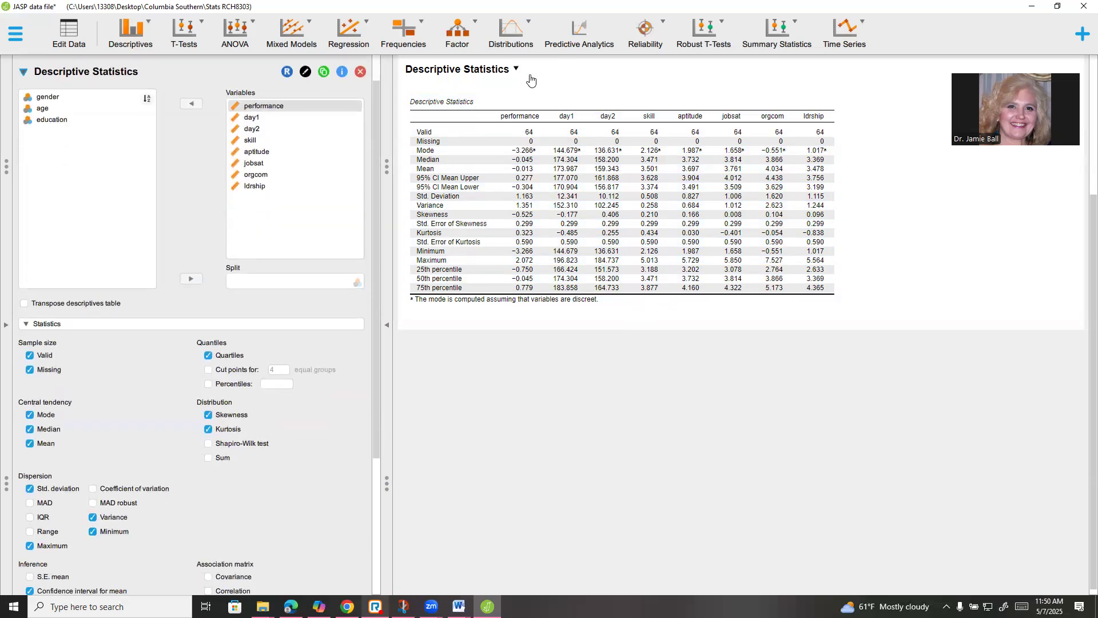
click(516, 69)
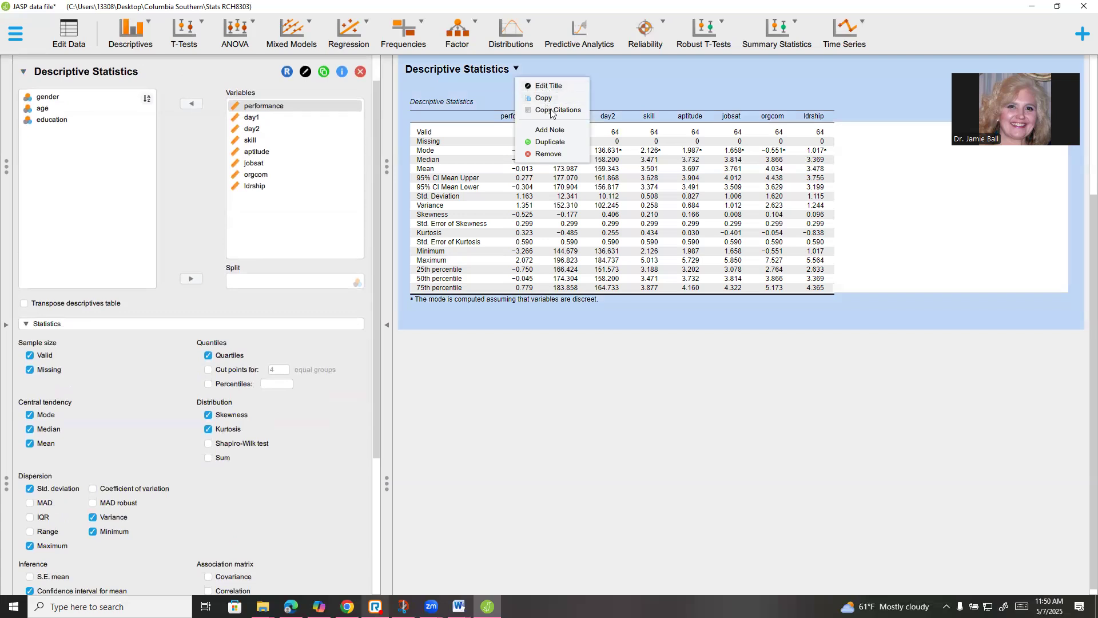
click(478, 85)
click(478, 101)
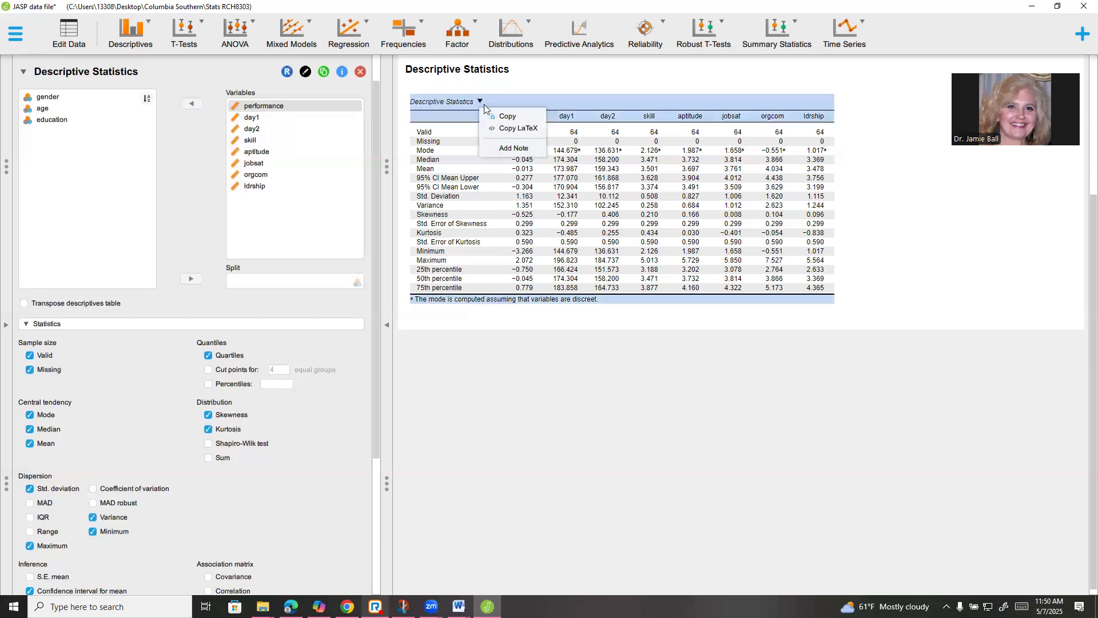
click(508, 117)
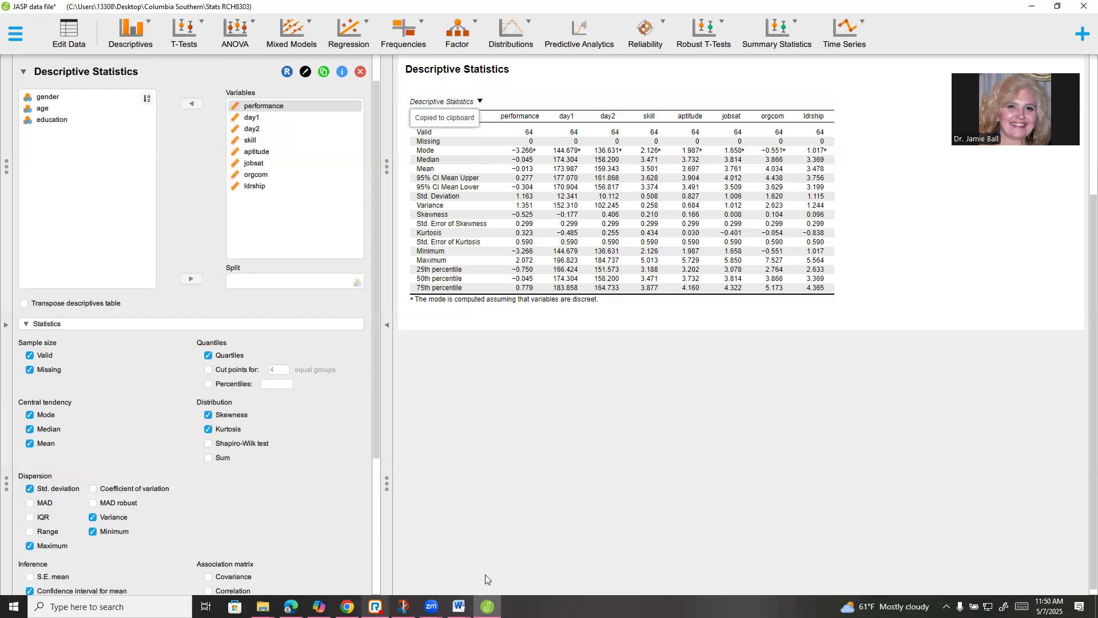
click(459, 607)
Paste the JASP table into the assignment document above the existing Descriptive Statistics table
click(766, 549)
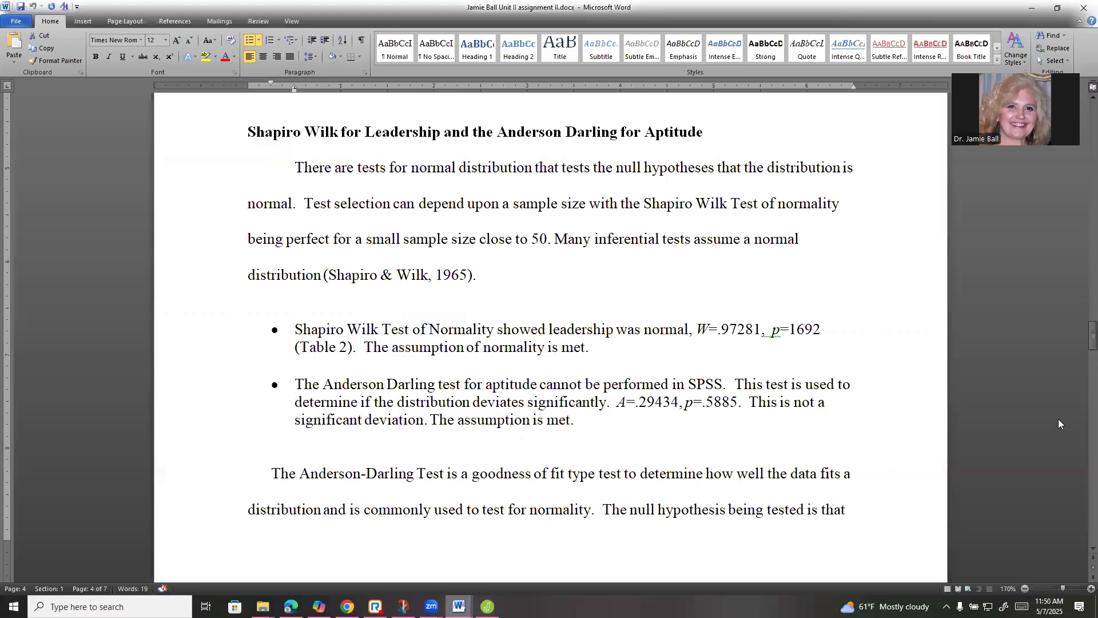
scroll(521, 444, up, 6)
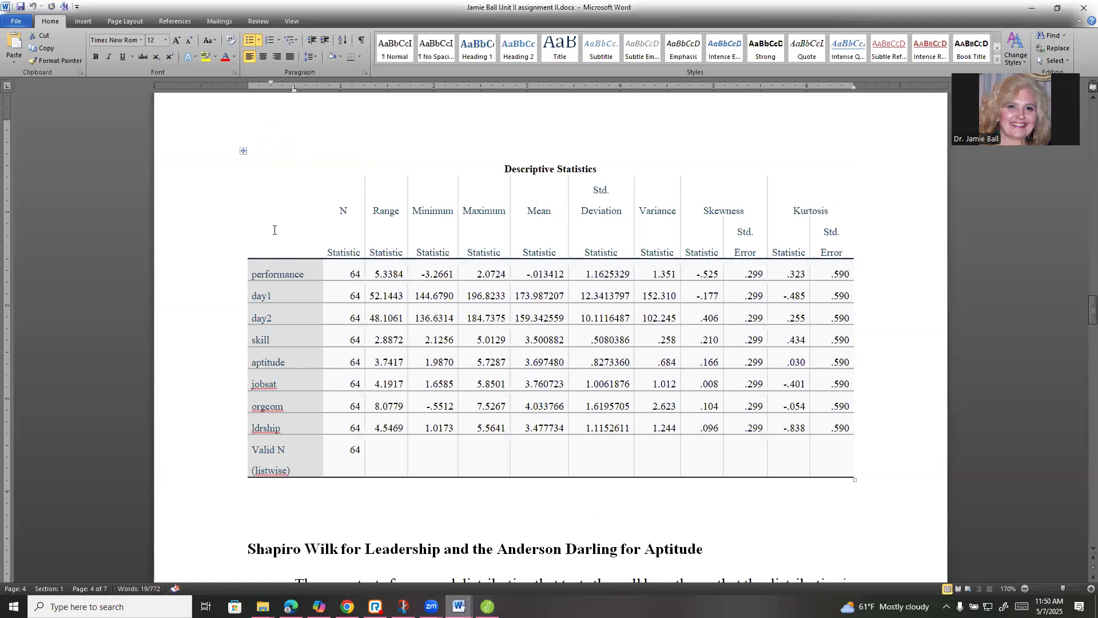
click(243, 150)
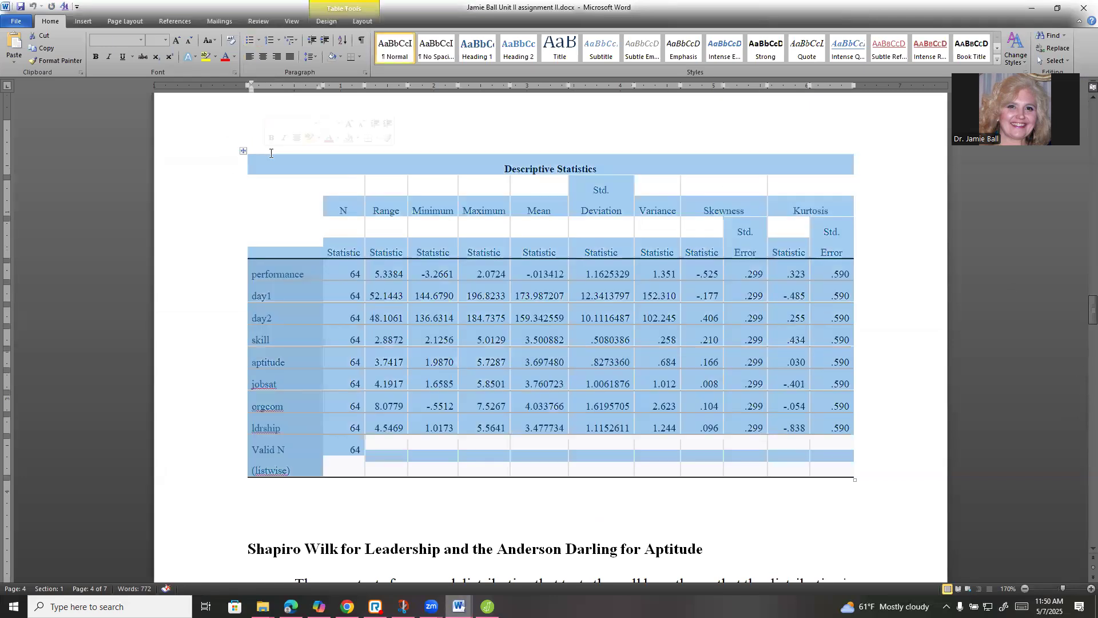
click(249, 145)
right_click(261, 151)
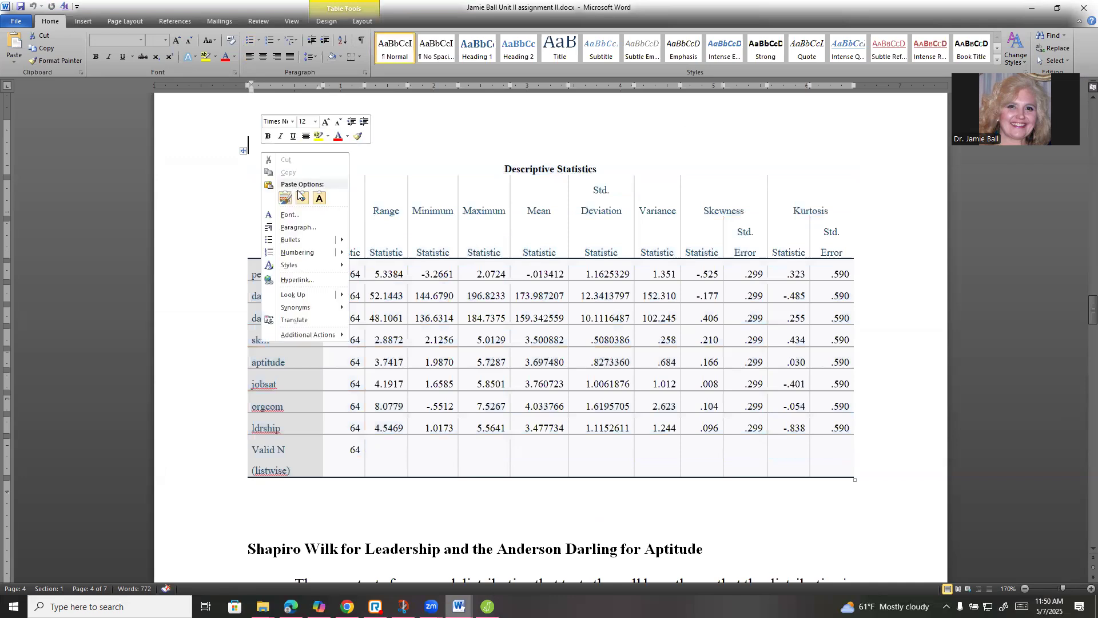
click(285, 198)
Back in JASP, remove orgcom, jobsat and skill from the Variables box
click(488, 606)
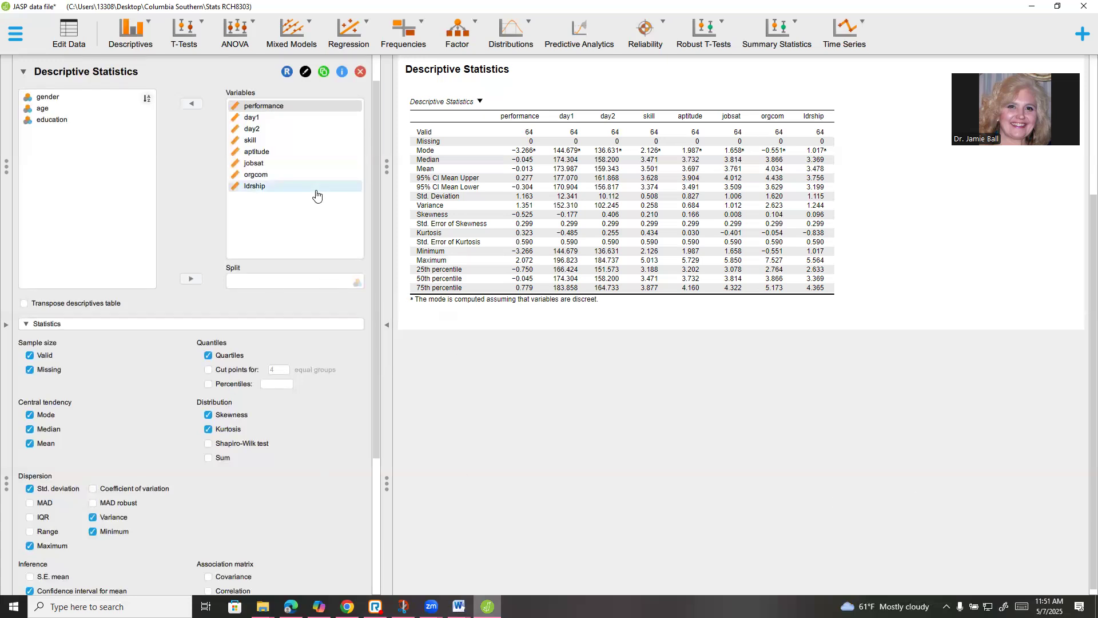
click(279, 178)
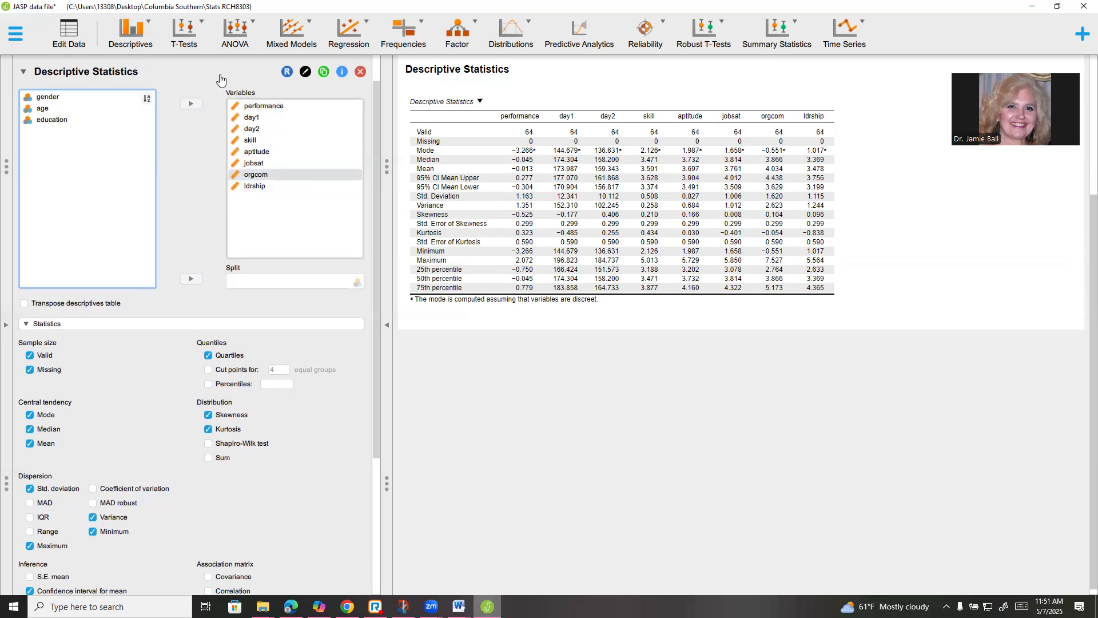
click(307, 173)
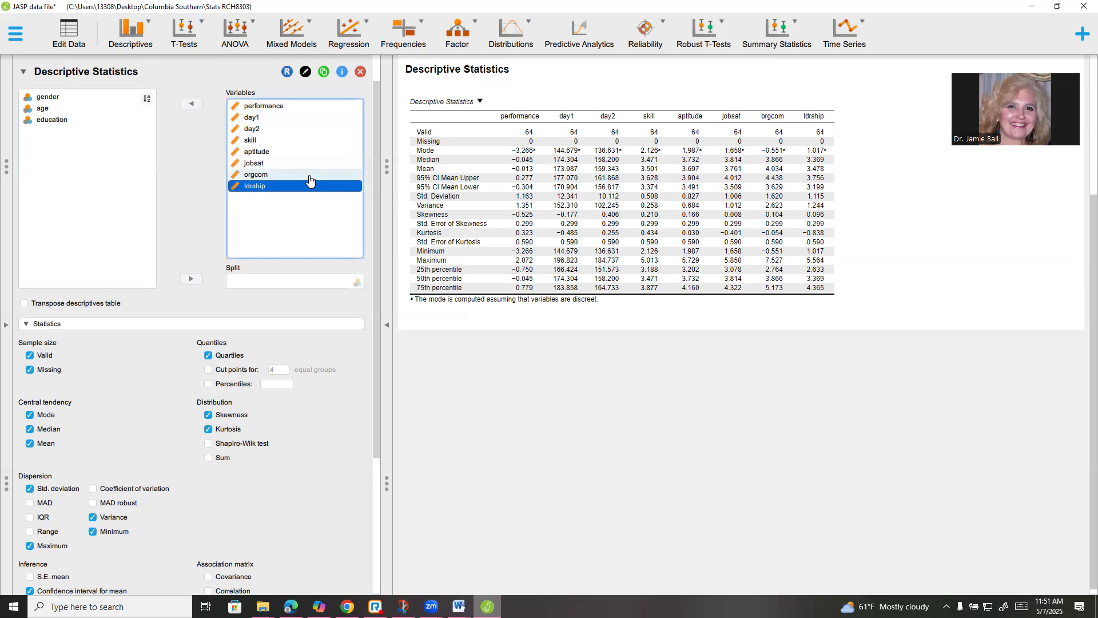
click(192, 103)
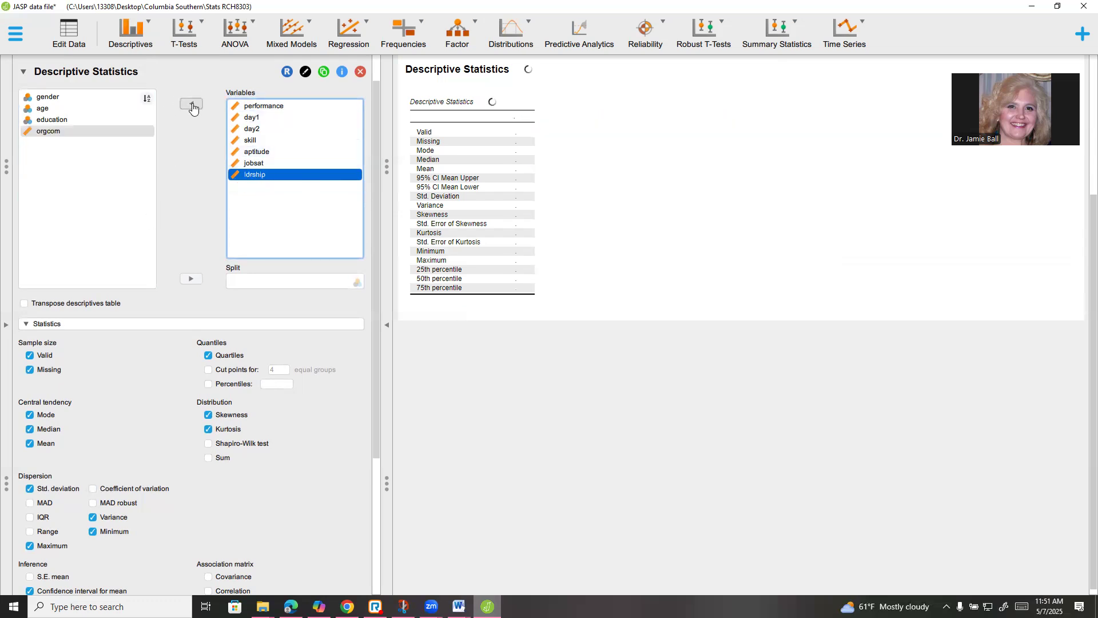
click(268, 163)
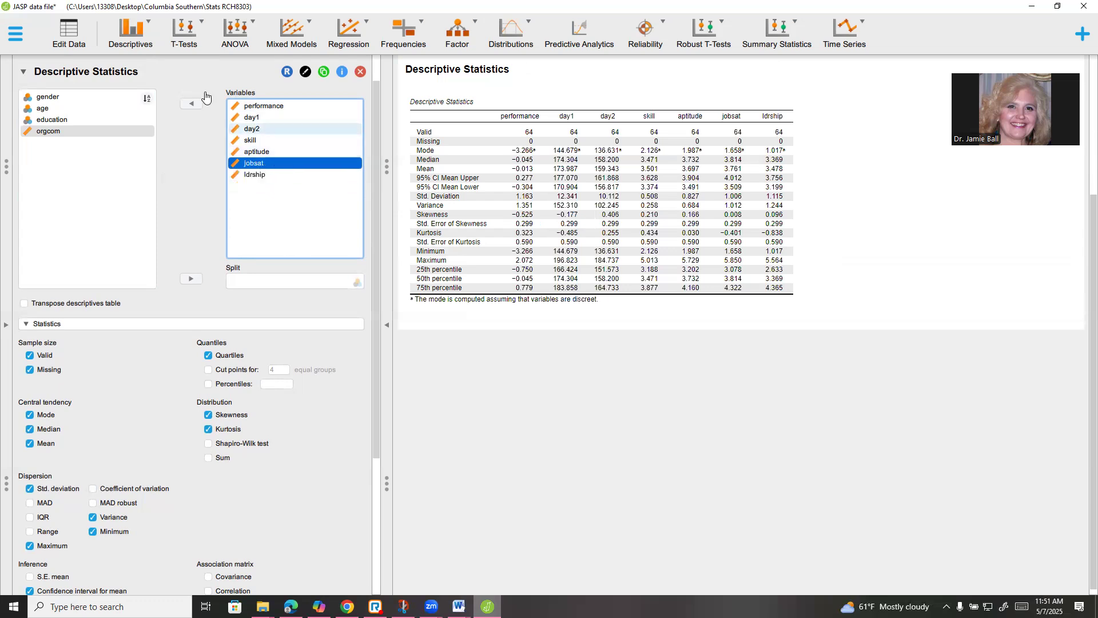
click(192, 103)
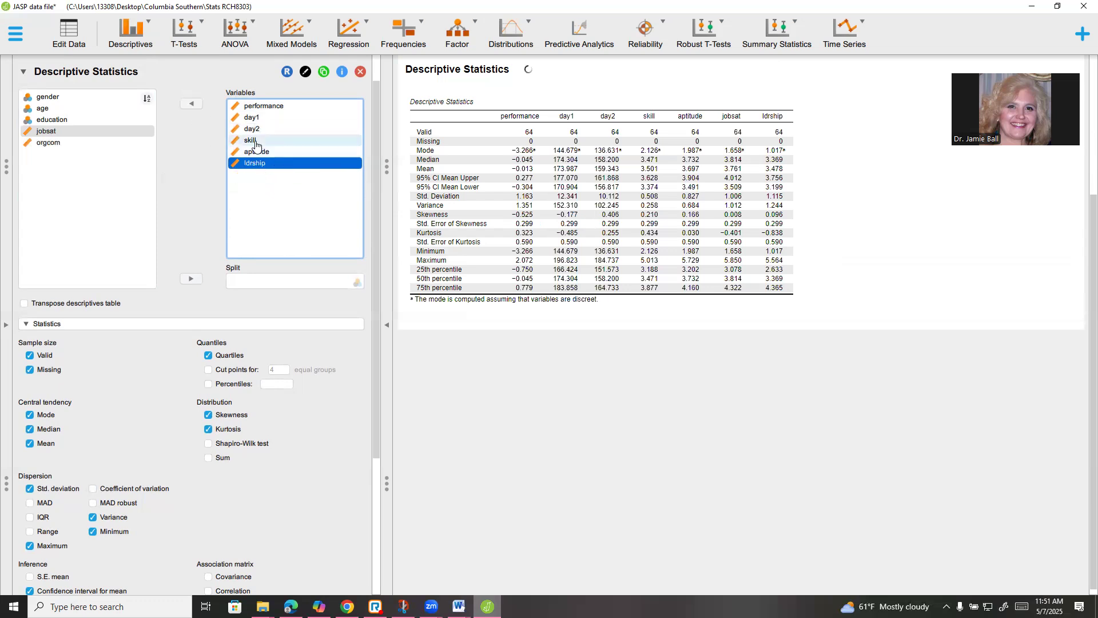
click(250, 140)
click(194, 104)
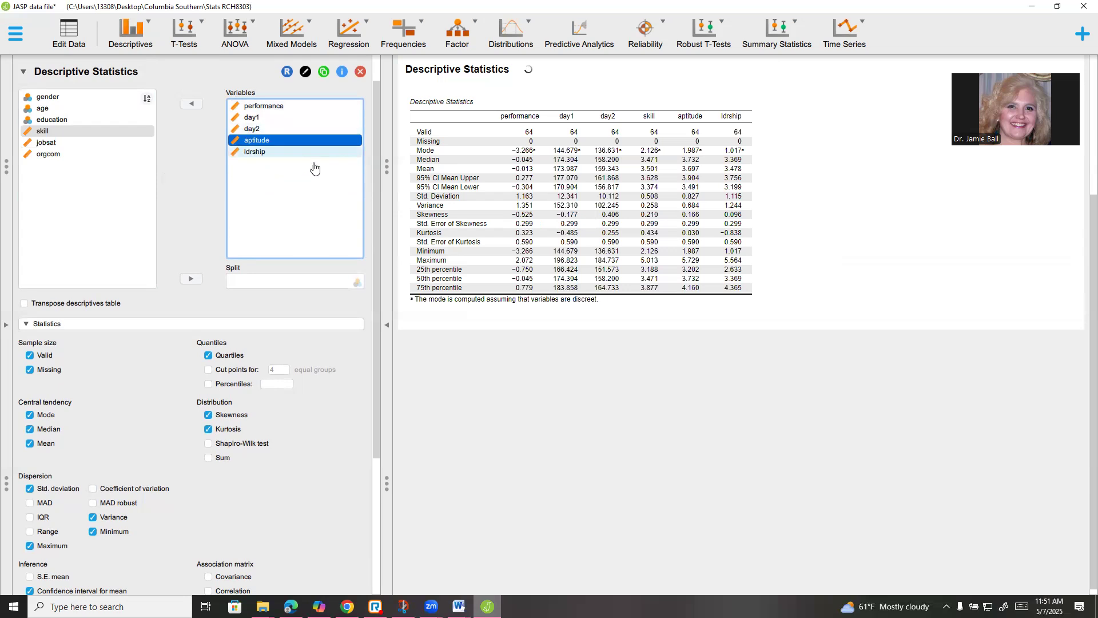
Remove day2, day1 and performance, leaving aptitude and ldrship, and tick Shapiro-Wilk test
click(273, 129)
click(194, 103)
click(193, 104)
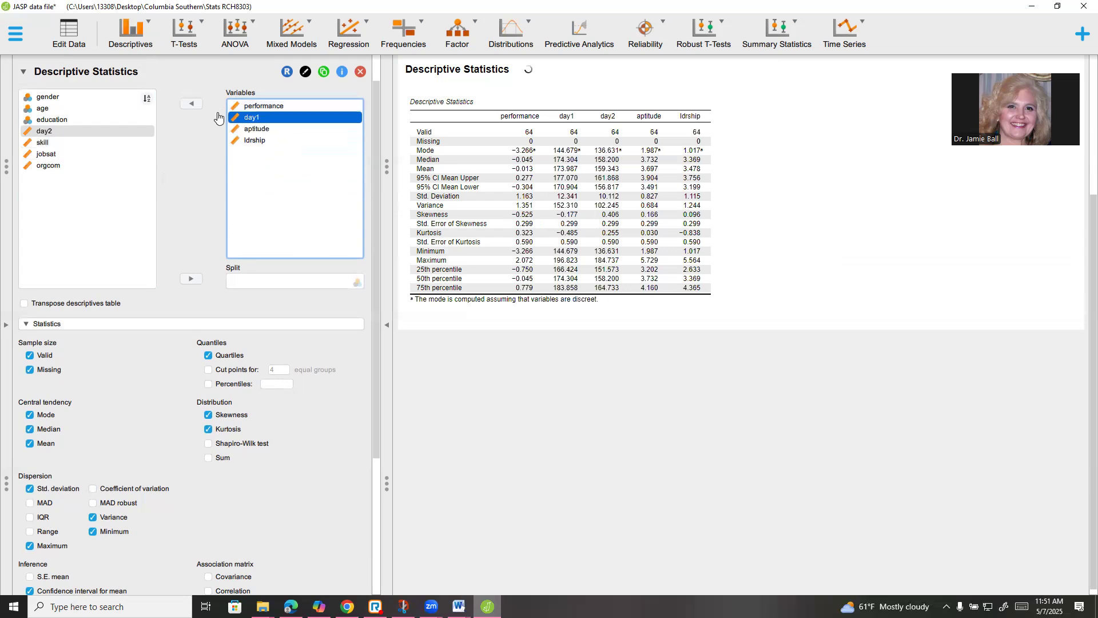
click(255, 105)
click(193, 104)
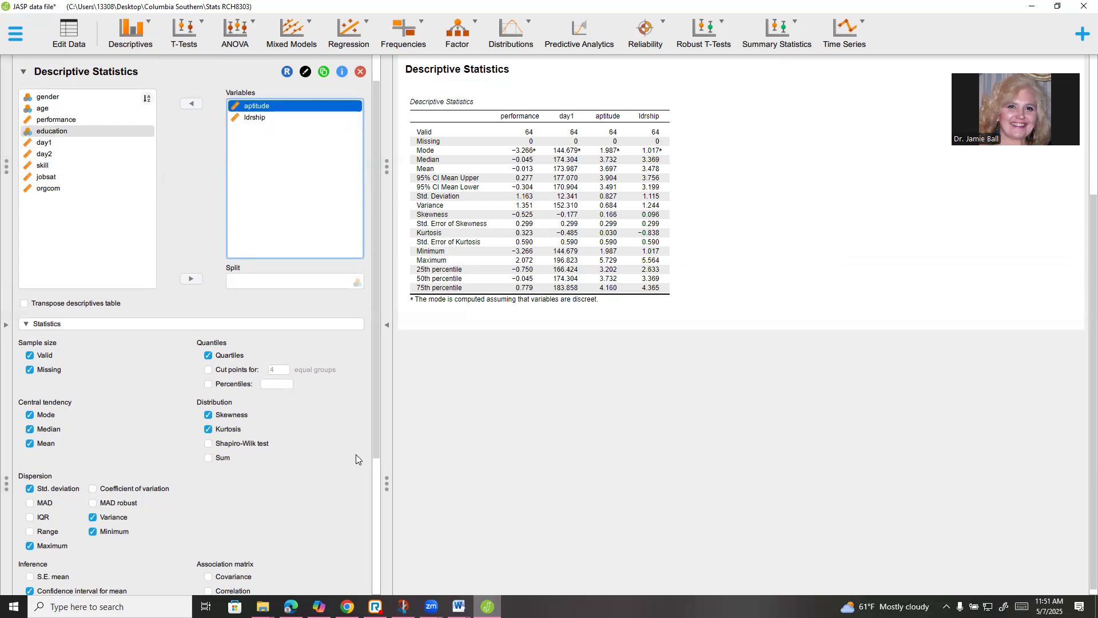
click(208, 443)
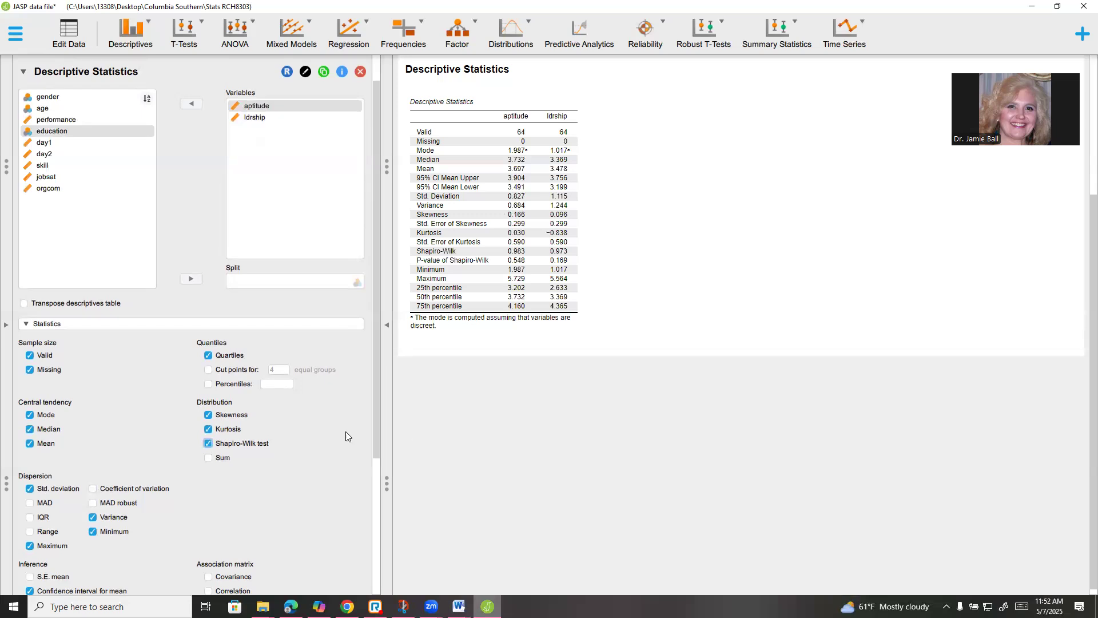
Scroll the options panel down toward the plot sections once the table recomputes
scroll(349, 426, down, 1)
scroll(312, 433, down, 5)
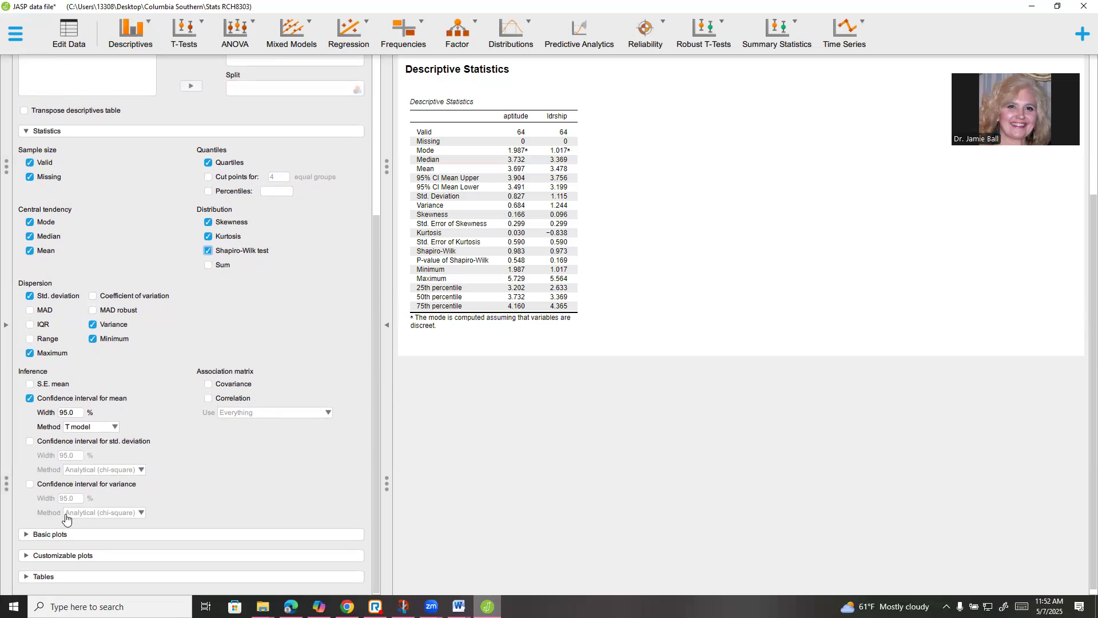
Turn on distribution plots with density curves overlaid for aptitude and ldrship
click(24, 534)
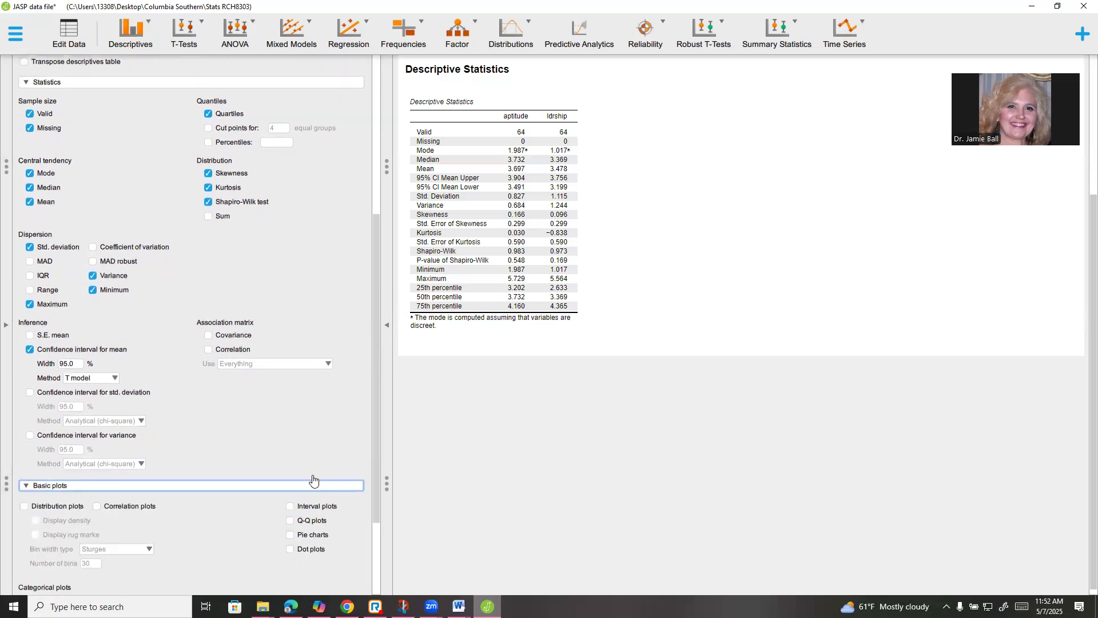
click(23, 462)
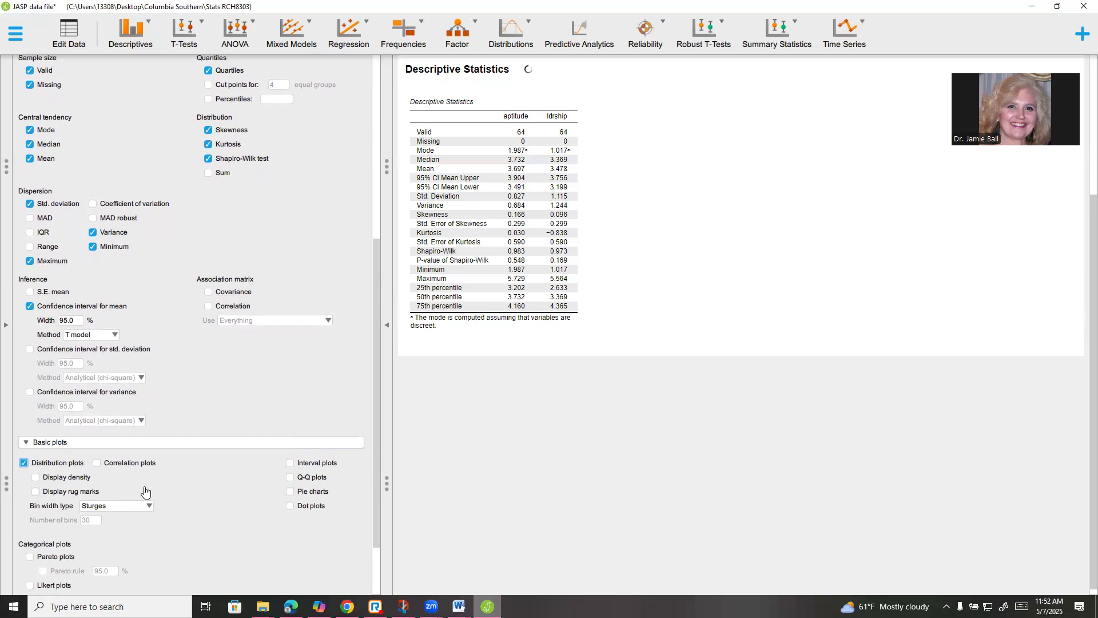
click(35, 478)
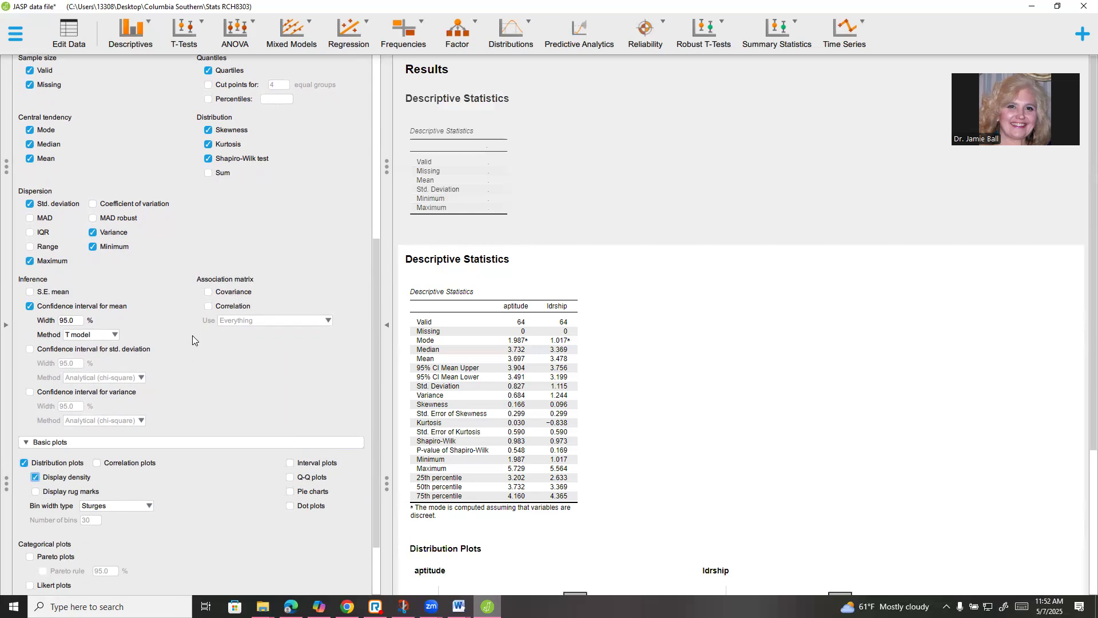
scroll(310, 249, up, 5)
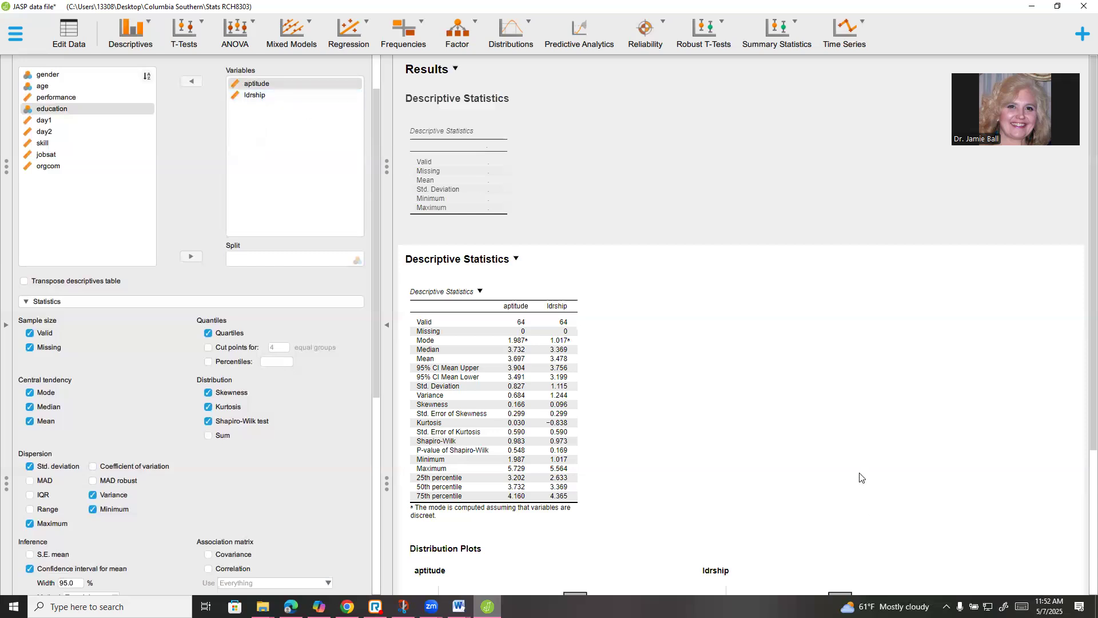
scroll(864, 513, down, 2)
scroll(864, 513, down, 2)
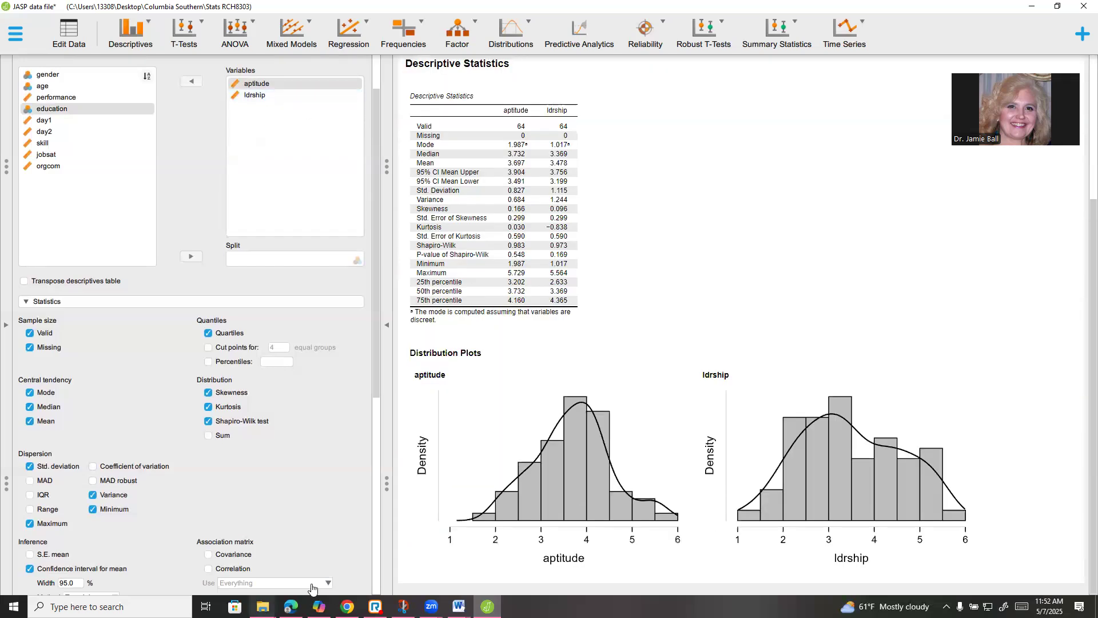
scroll(309, 471, down, 5)
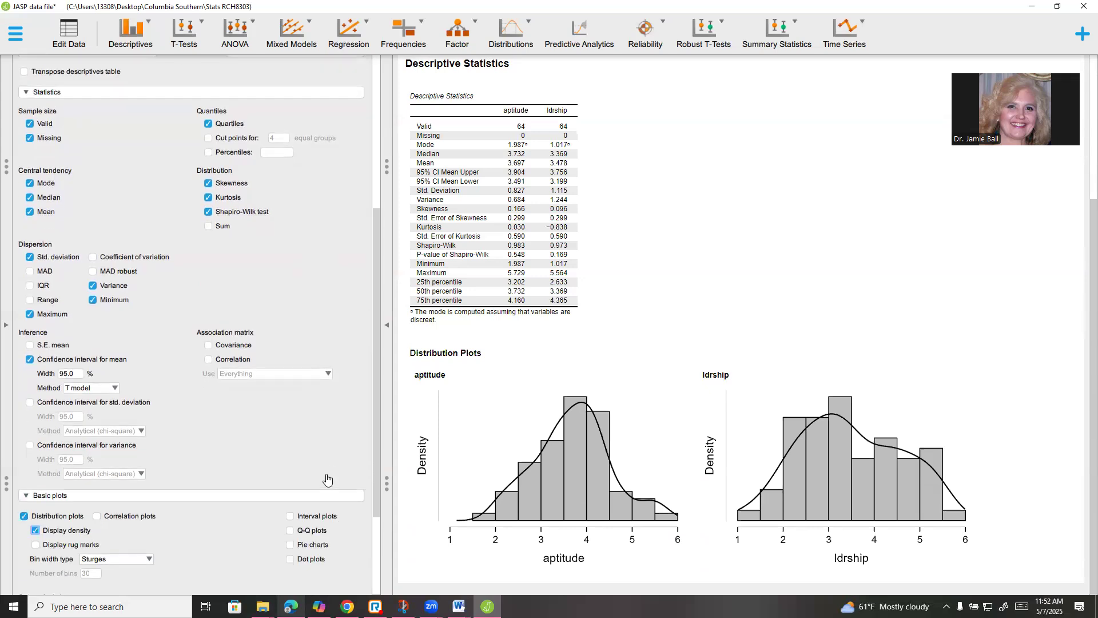
scroll(324, 469, down, 3)
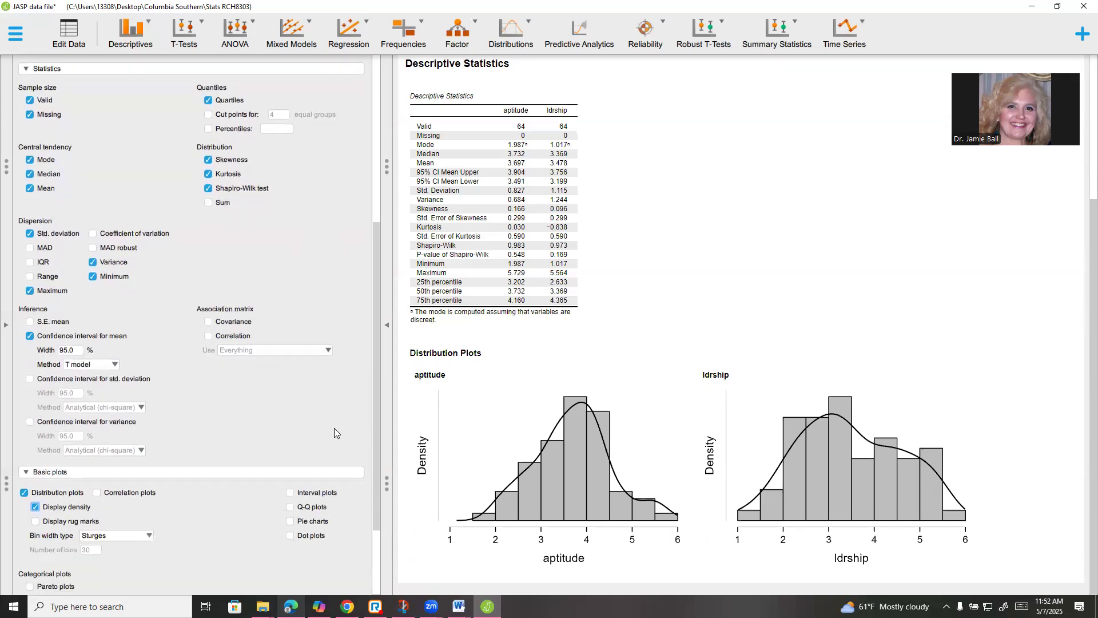
scroll(348, 520, down, 1)
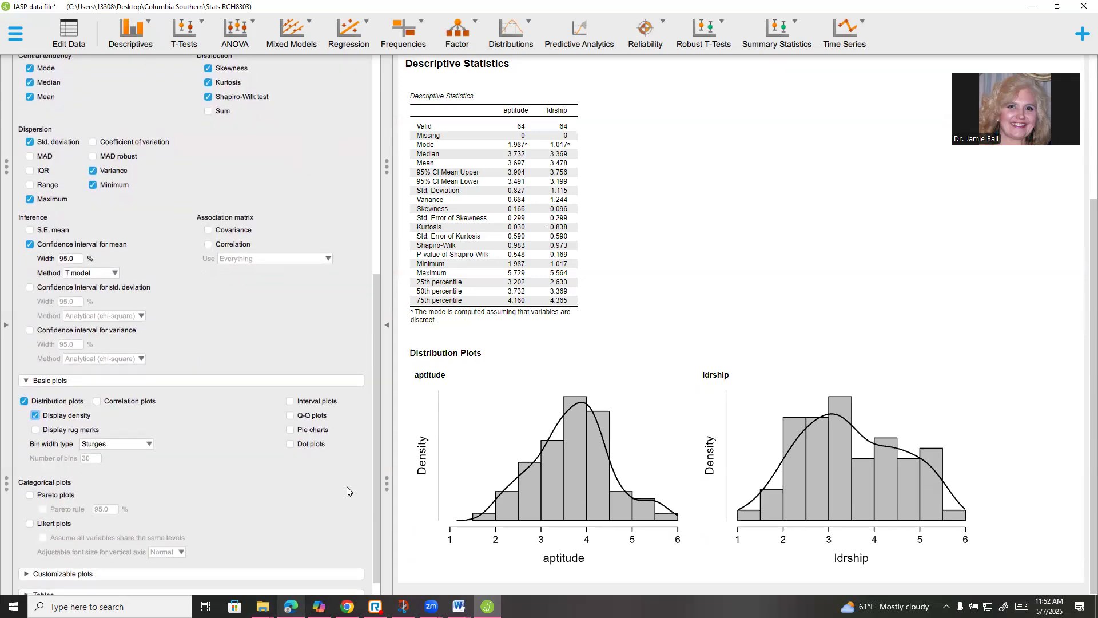
Tick Q-Q plots and review the aptitude and ldrship Q-Q plots in the output
click(290, 416)
scroll(703, 420, up, 1)
scroll(703, 423, down, 2)
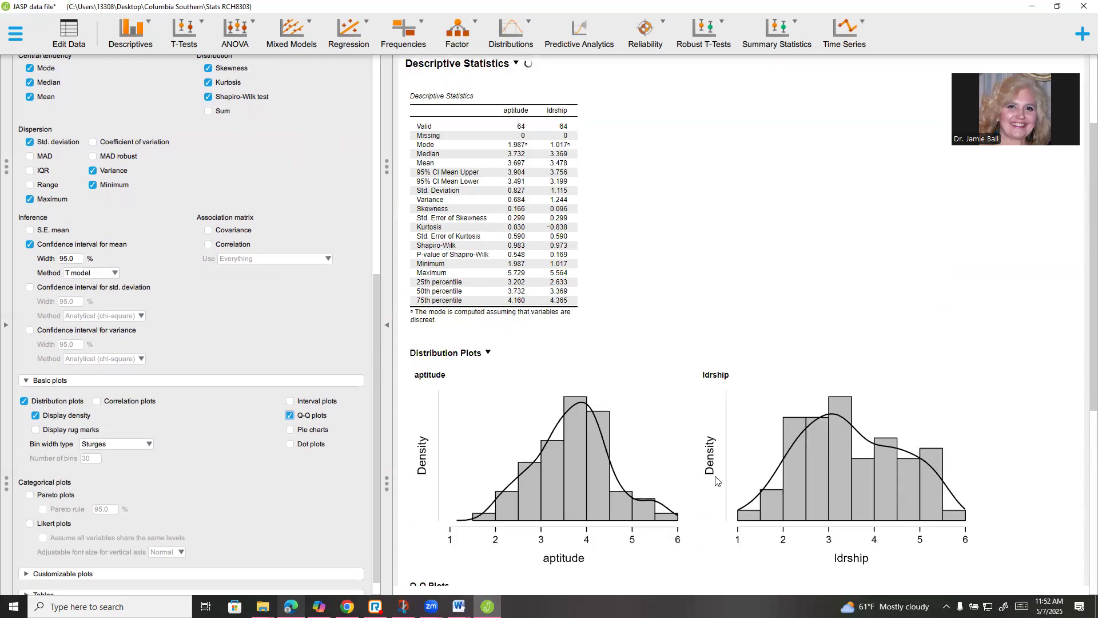
scroll(701, 467, up, 1)
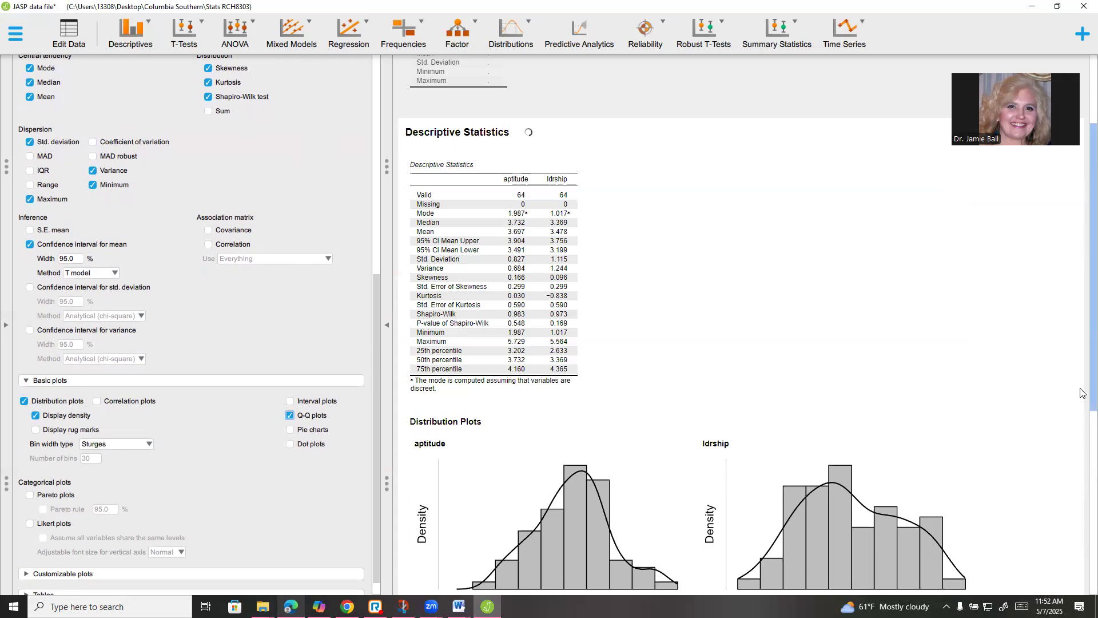
scroll(1081, 400, down, 5)
scroll(1081, 590, down, 1)
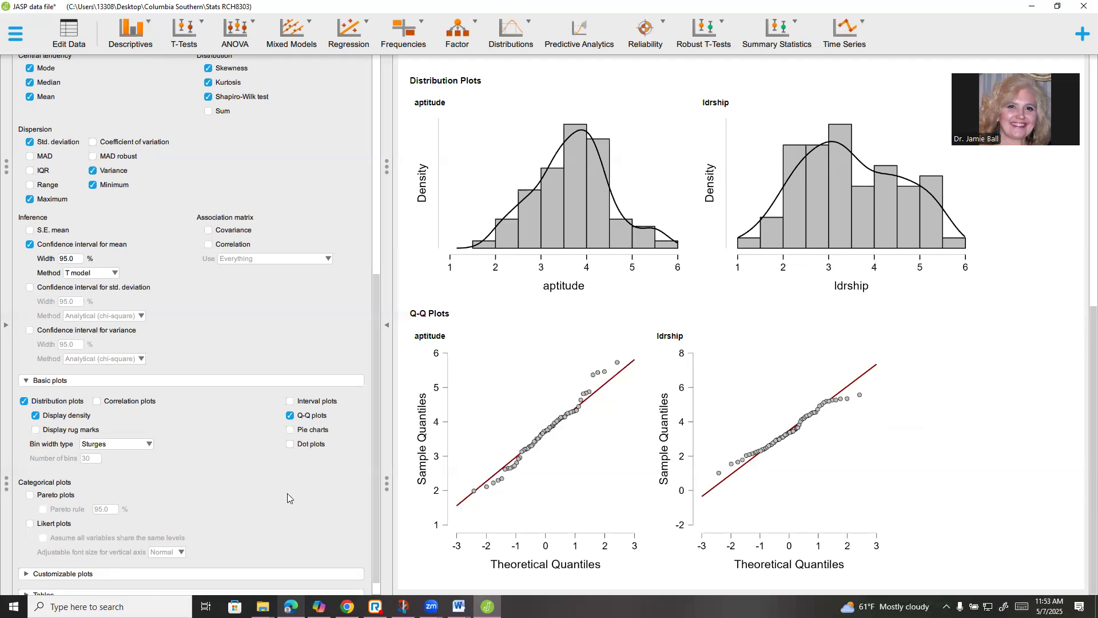
scroll(262, 487, down, 1)
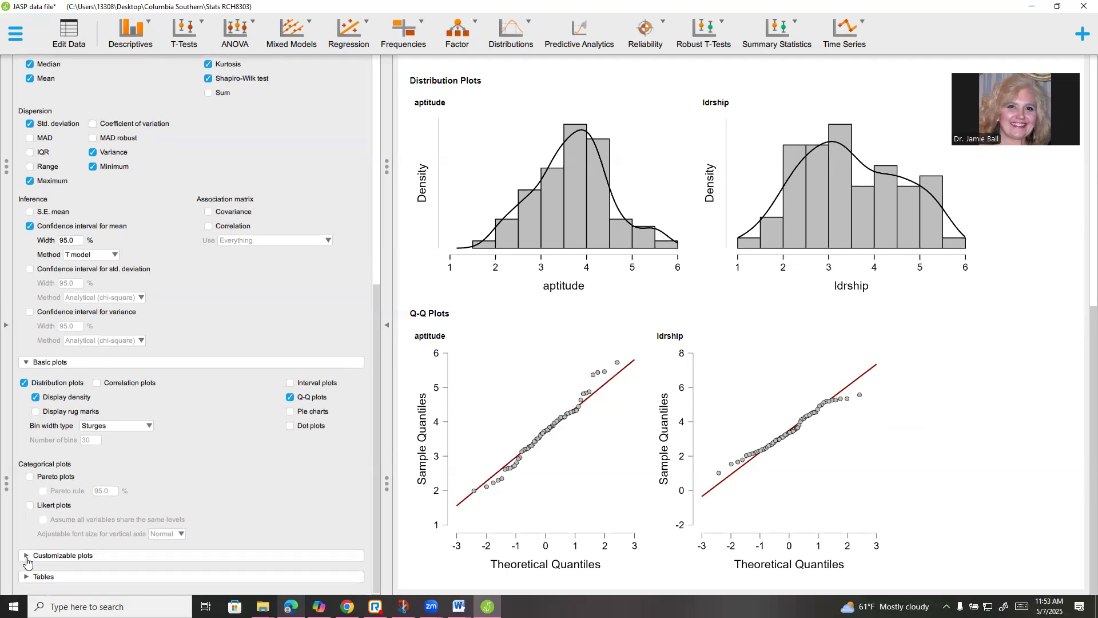
Enable Boxplots under Customizable plots and review the aptitude and ldrship boxplots
click(40, 556)
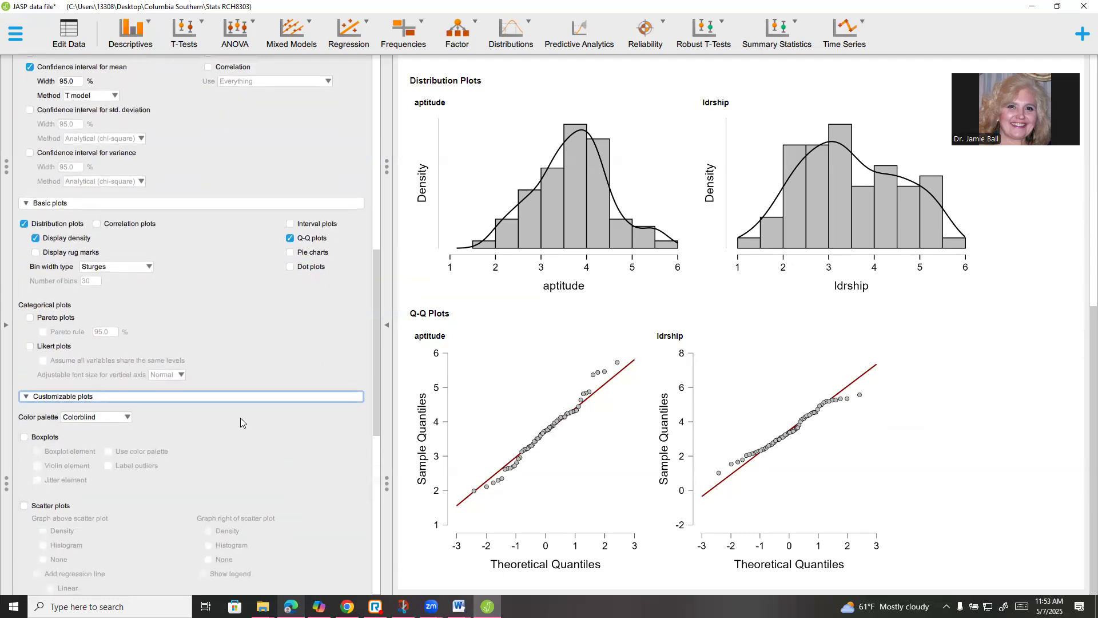
click(24, 440)
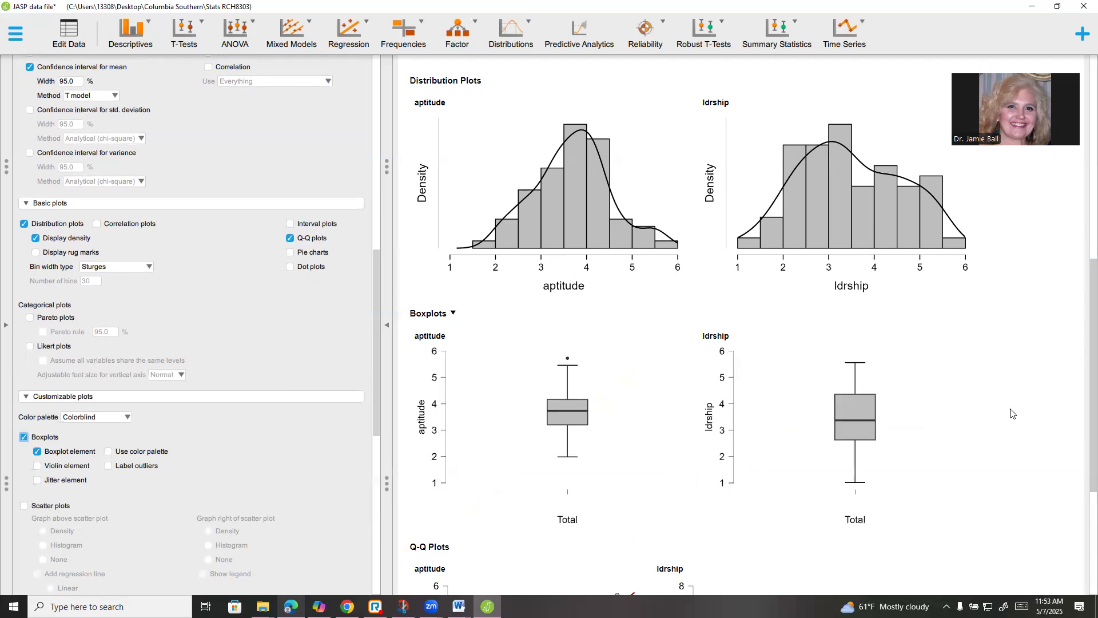
scroll(1083, 355, down, 4)
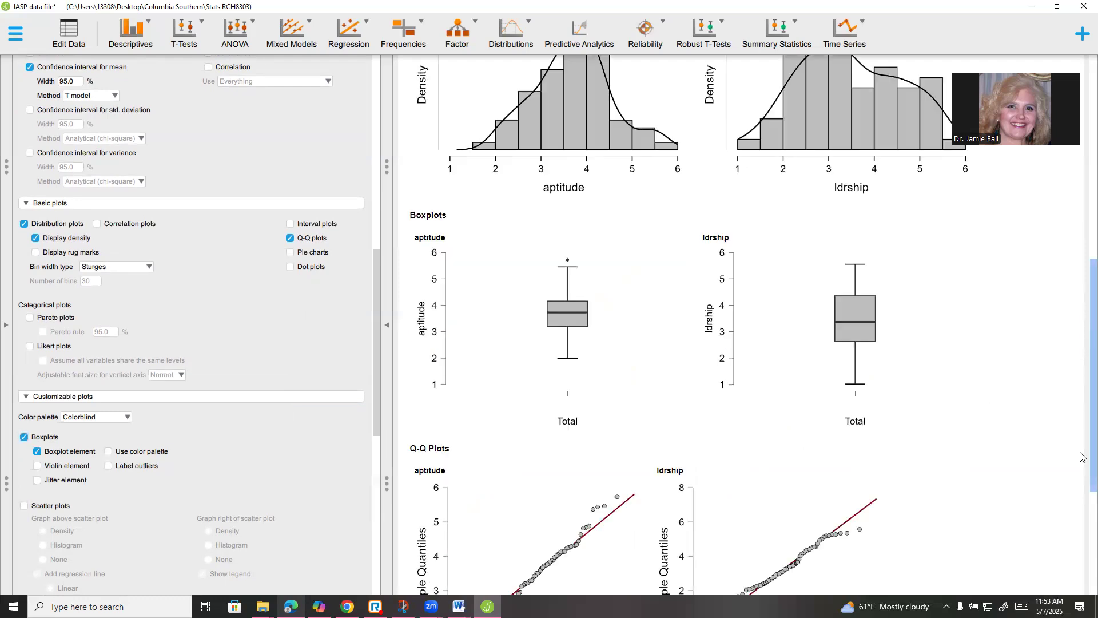